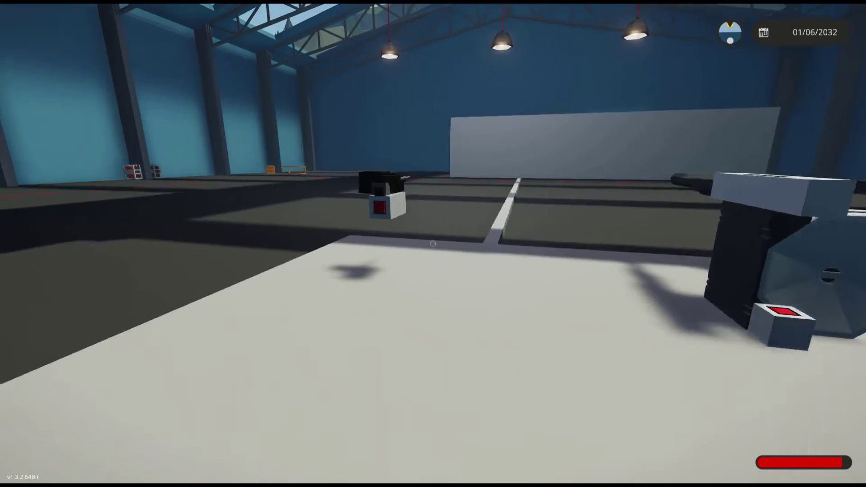
Step: Test-fire the machine gun, then the large-drum autocannon, at the hangar wall
{"action": "key", "text": "q"}
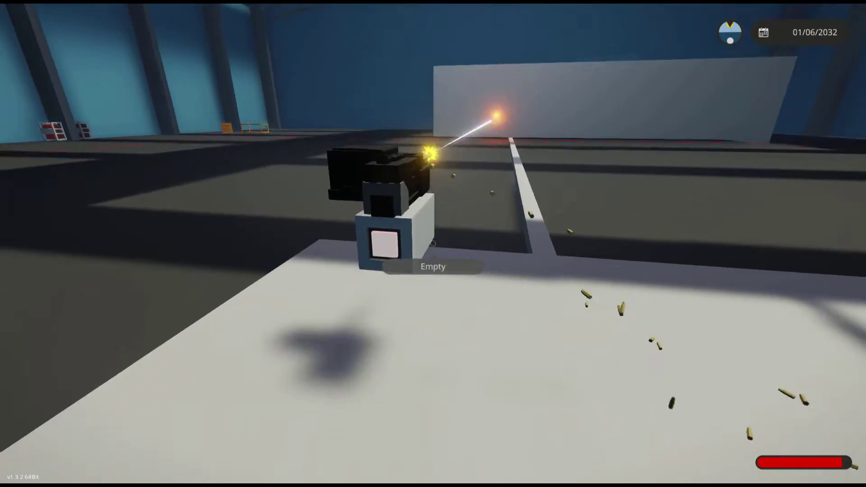
{"action": "key", "text": "q"}
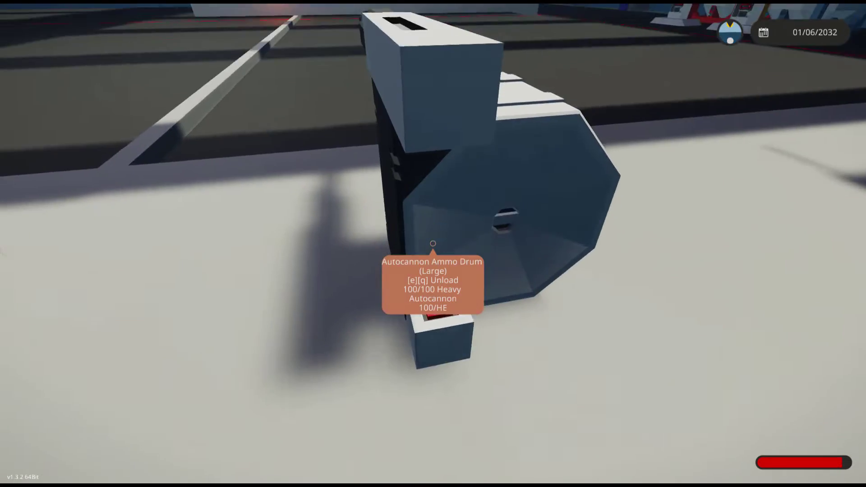
{"action": "key", "text": "q"}
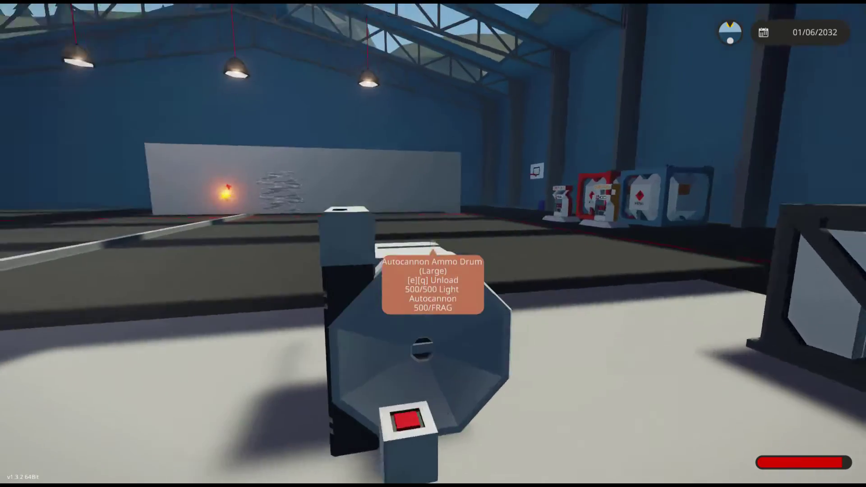
{"action": "key", "text": "q"}
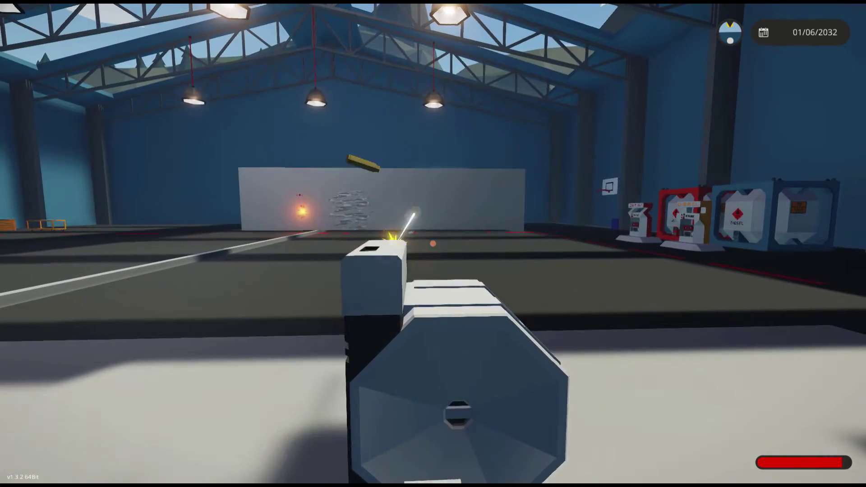
Step: Back away behind the drum-fed autocannon, walk toward the far autocannon, and return to the editor
{"action": "key", "text": "s"}
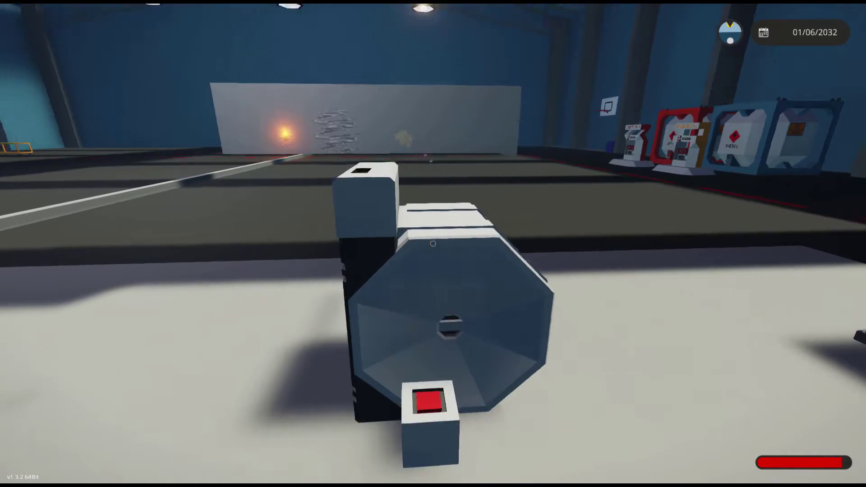
{"action": "key", "text": "d"}
{"action": "key", "text": "w"}
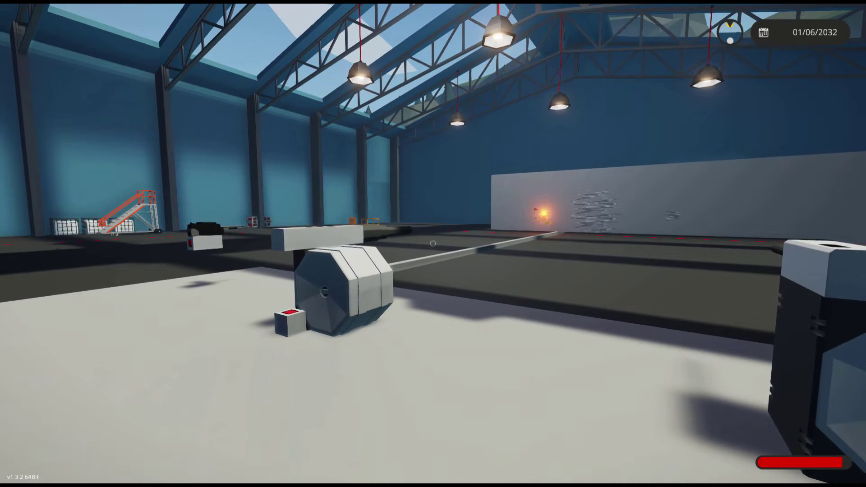
{"action": "key", "text": "Escape"}
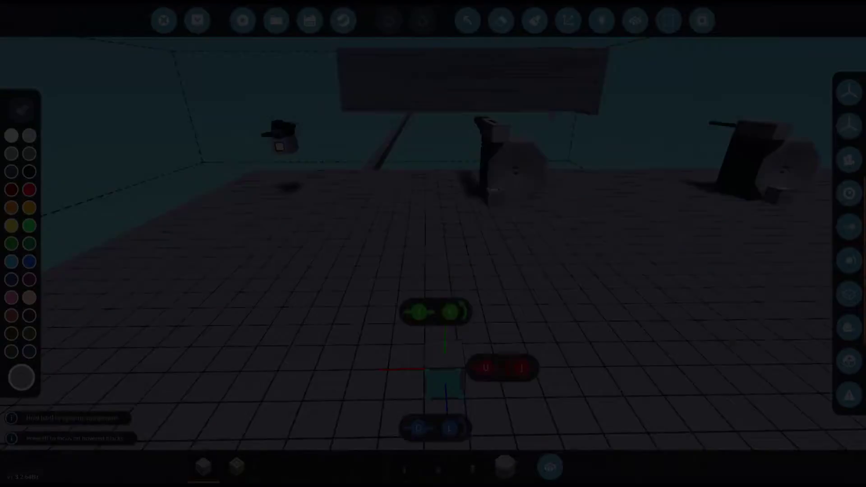
Step: Stack basic blocks at the platform's empty edge and place a push button on the column
{"action": "key", "text": "a"}
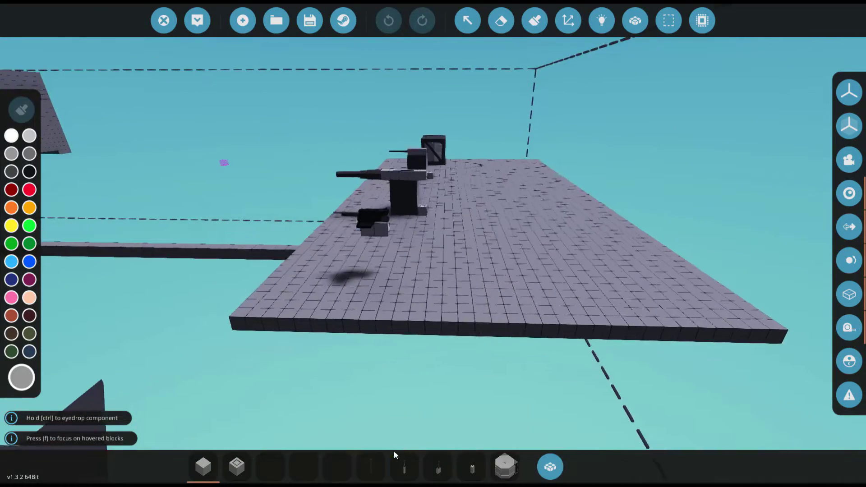
{"action": "left_click", "coordinate": [203, 467]}
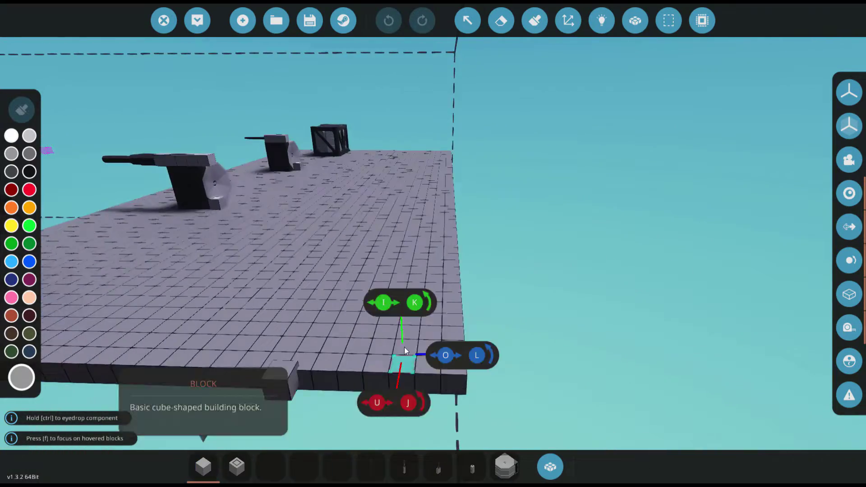
{"action": "key", "text": "d"}
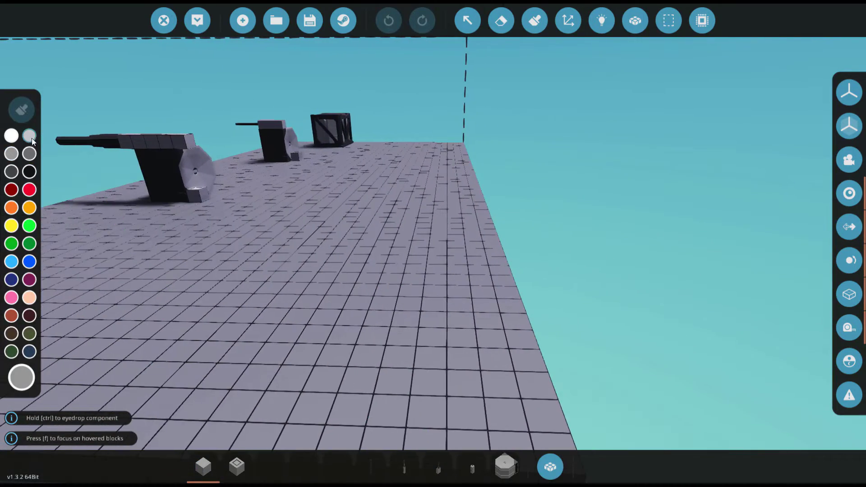
{"action": "left_click", "coordinate": [434, 361]}
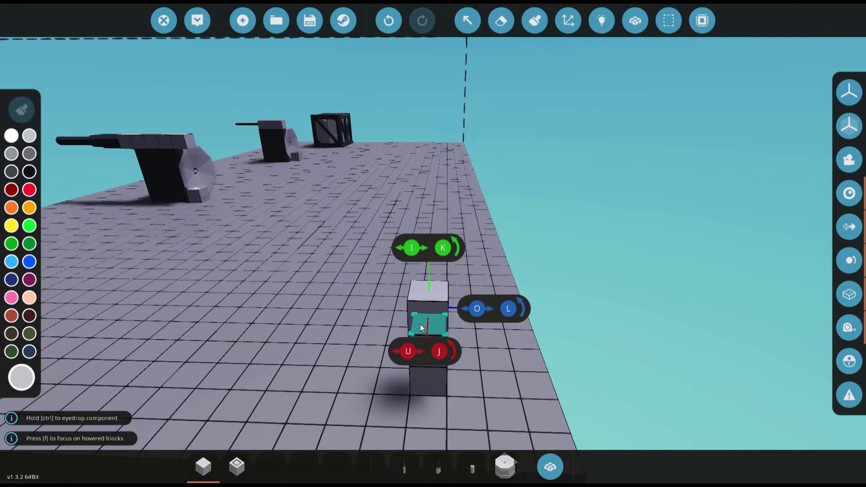
{"action": "left_click", "coordinate": [237, 467]}
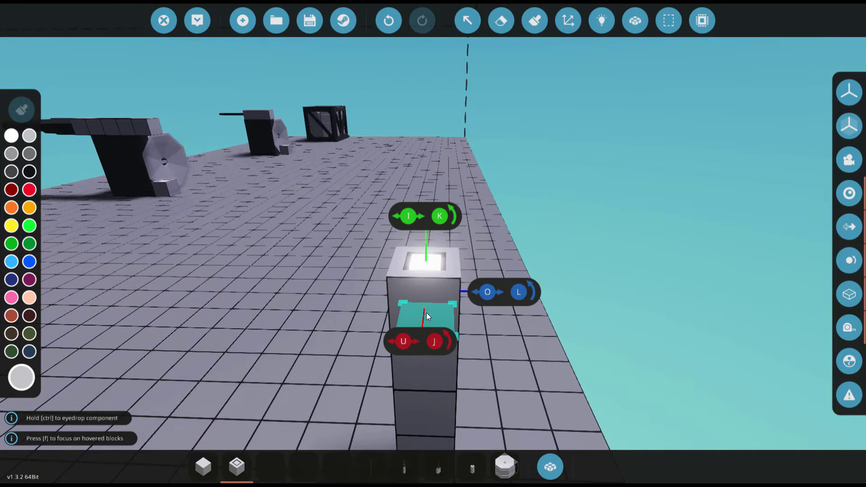
{"action": "left_click", "coordinate": [434, 315]}
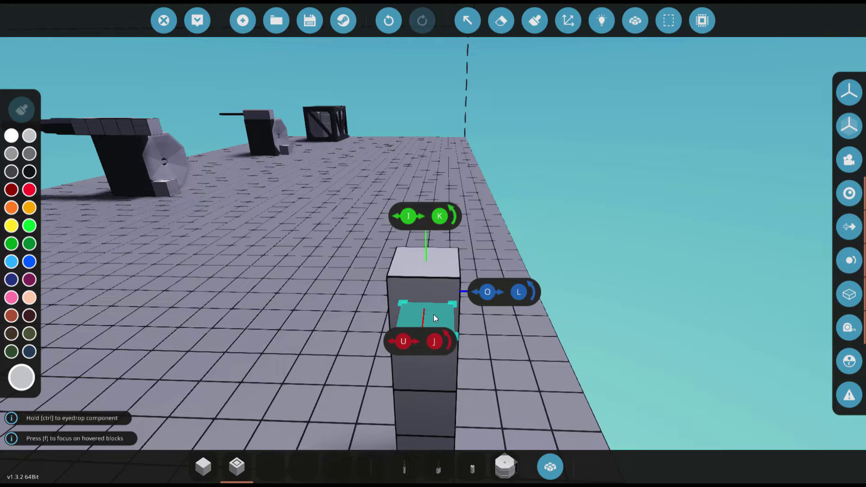
{"action": "left_click", "coordinate": [203, 467]}
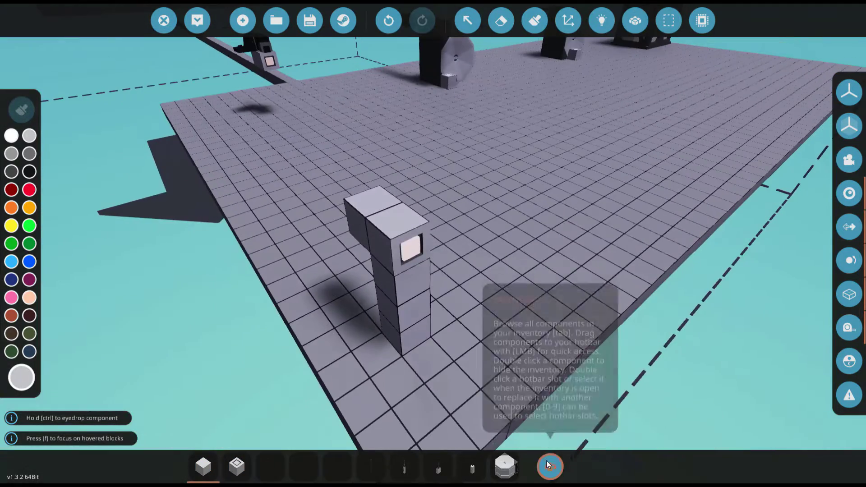
Step: Search the component inventory for 'machine' and add the Machine Gun Ammo Box to the hotbar
{"action": "left_click", "coordinate": [549, 466]}
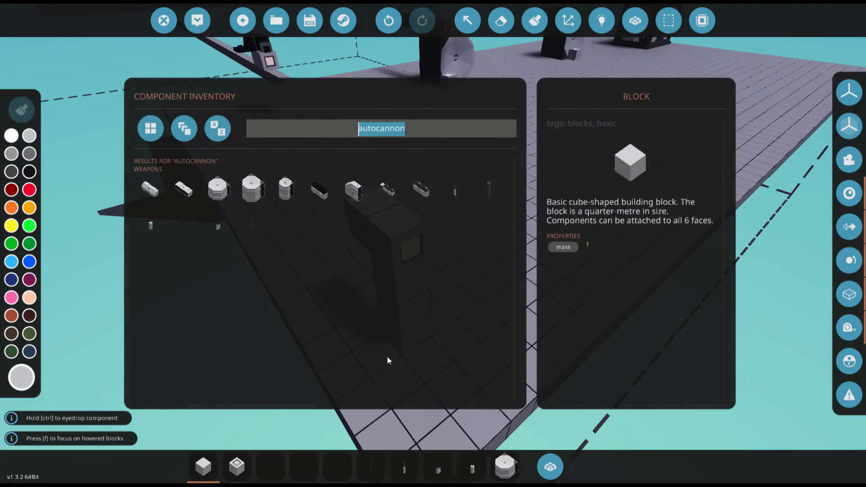
{"action": "type", "text": "mech"}
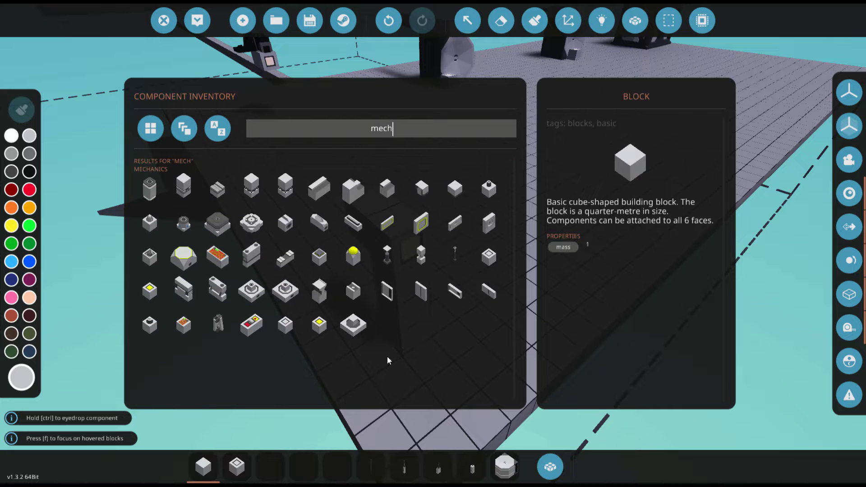
{"action": "type", "text": "ine"}
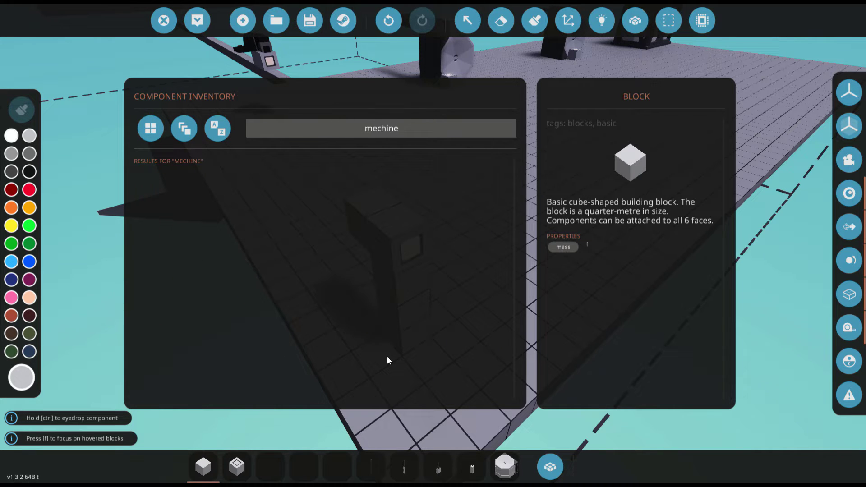
{"action": "key", "text": "BackSpace"}
{"action": "key", "text": "BackSpace"}
{"action": "key", "text": "BackSpace"}
{"action": "type", "text": "ac"}
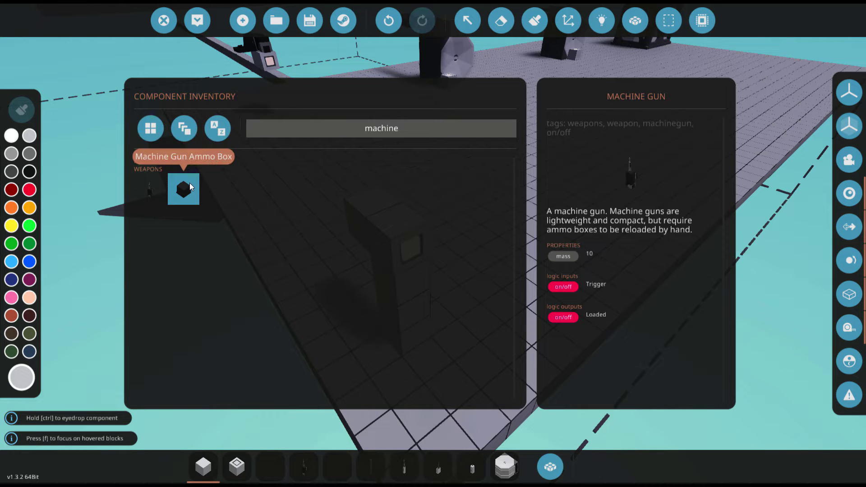
{"action": "left_click", "coordinate": [190, 183]}
{"action": "left_click", "coordinate": [331, 461]}
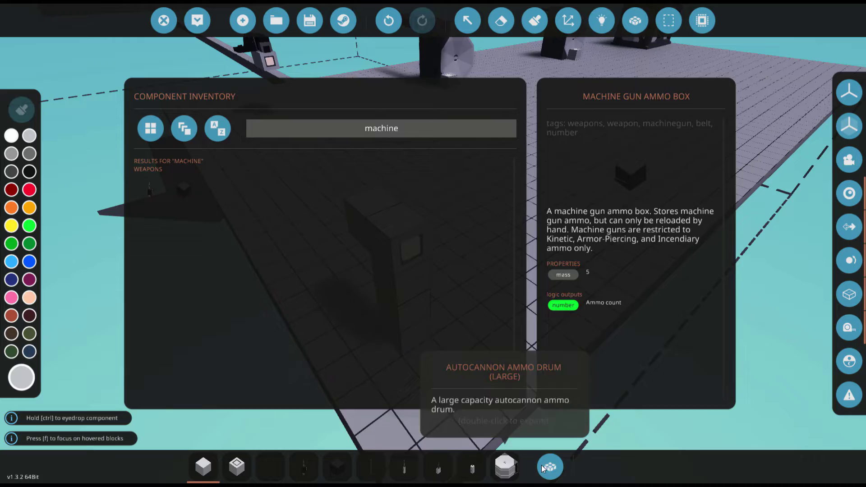
{"action": "left_click", "coordinate": [304, 467]}
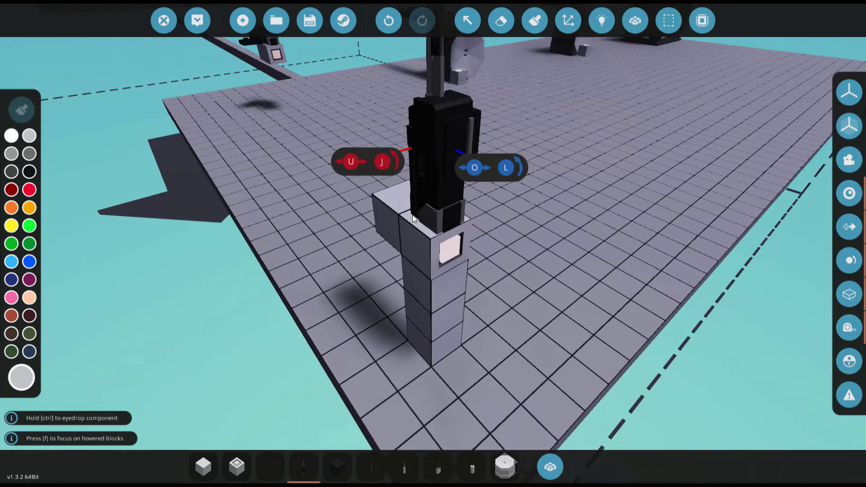
Step: Place the machine gun horizontally on top of the column, barrel pointing back-left
{"action": "key", "text": "l"}
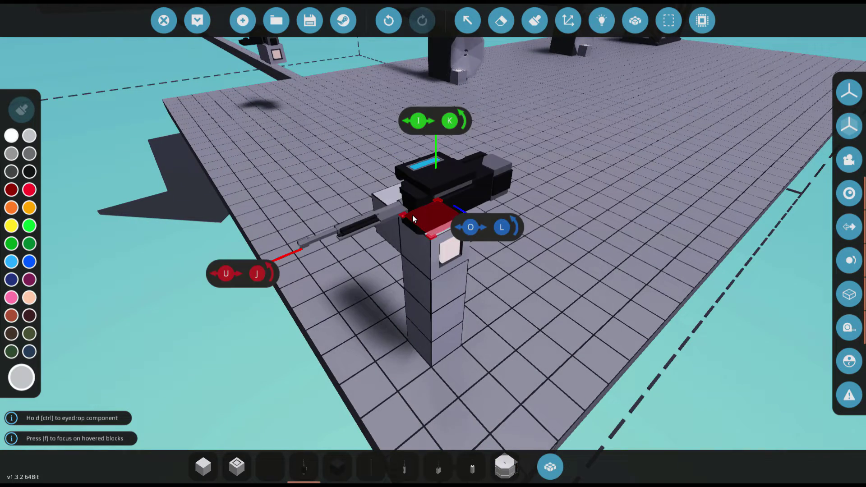
{"action": "key", "text": "o"}
{"action": "key", "text": "o"}
{"action": "key", "text": "k"}
{"action": "key", "text": "k"}
{"action": "key", "text": "k"}
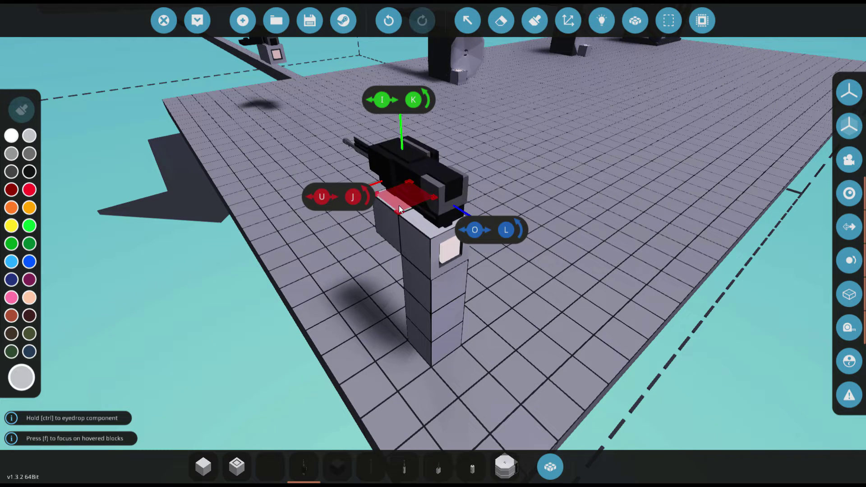
{"action": "left_click", "coordinate": [400, 209]}
Step: Attach the machine gun ammo box beside the gun with its display facing outward
{"action": "left_click", "coordinate": [343, 466]}
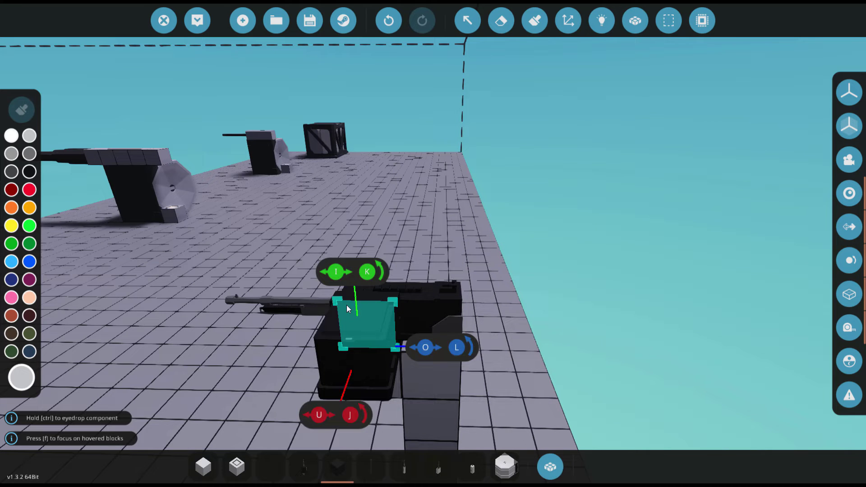
{"action": "left_click", "coordinate": [203, 467]}
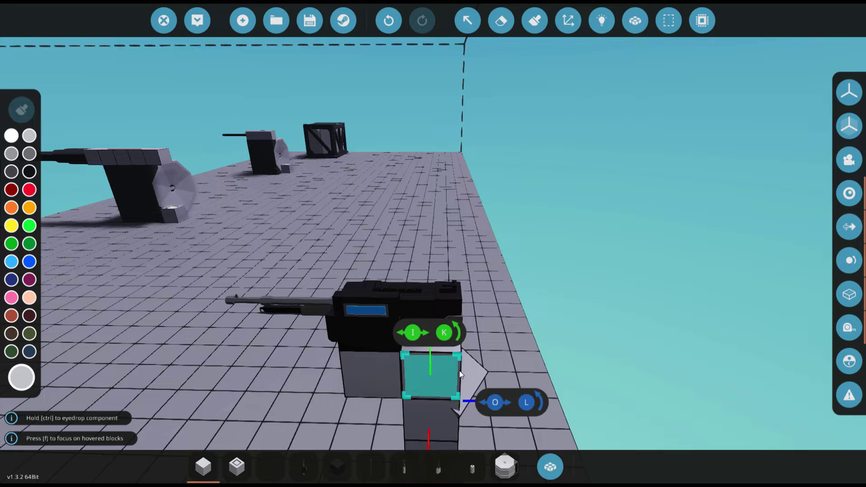
{"action": "left_click", "coordinate": [338, 467]}
{"action": "key", "text": "l"}
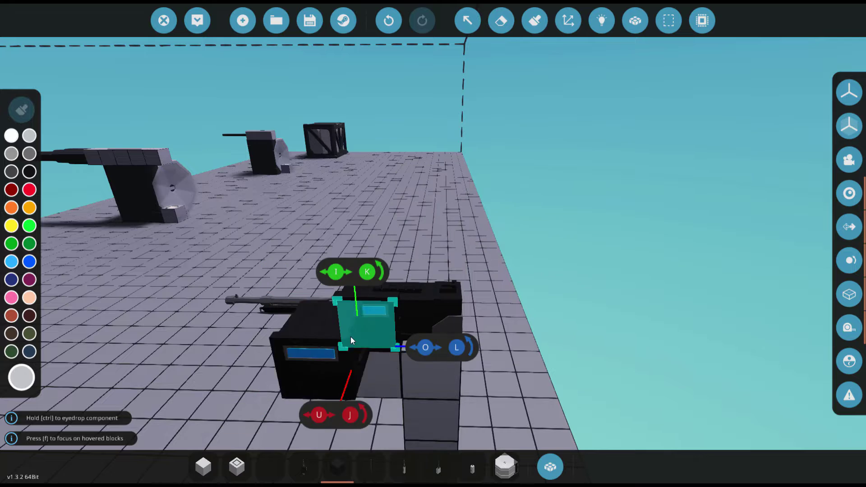
{"action": "mouse_move", "coordinate": [353, 336]}
{"action": "left_mouse_down"}
{"action": "mouse_move", "coordinate": [429, 189]}
{"action": "mouse_move", "coordinate": [542, 32]}
{"action": "left_mouse_up"}
Step: Set the ammo box's ammo type to Incendiary, cycling through Kinetic and Armor Piercing
{"action": "left_click", "coordinate": [467, 22]}
{"action": "left_click", "coordinate": [472, 159]}
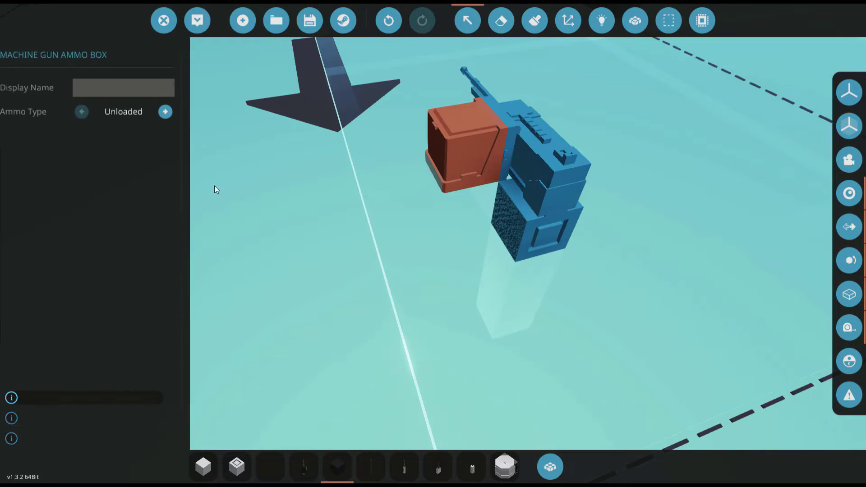
{"action": "left_click", "coordinate": [174, 116]}
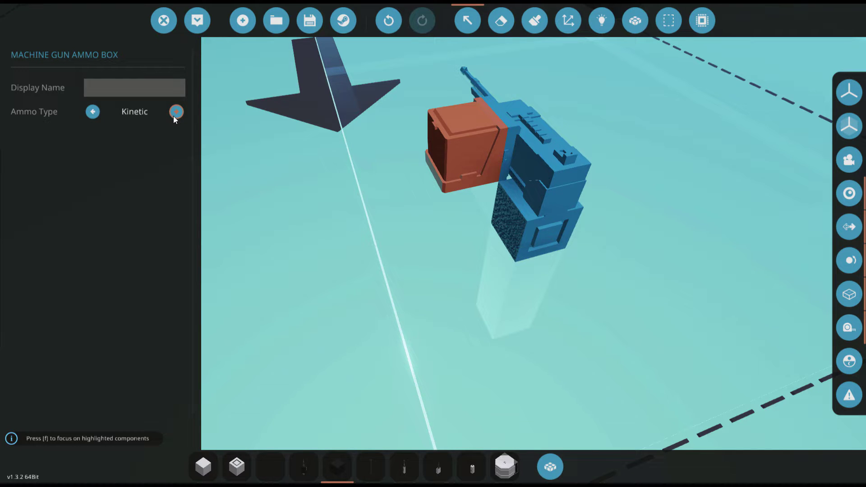
{"action": "left_click", "coordinate": [174, 116]}
{"action": "left_click", "coordinate": [174, 116]}
Step: Spawn the rig in the hangar, walk to the gun pillar's push button, and return to the workbench
{"action": "key", "text": "s"}
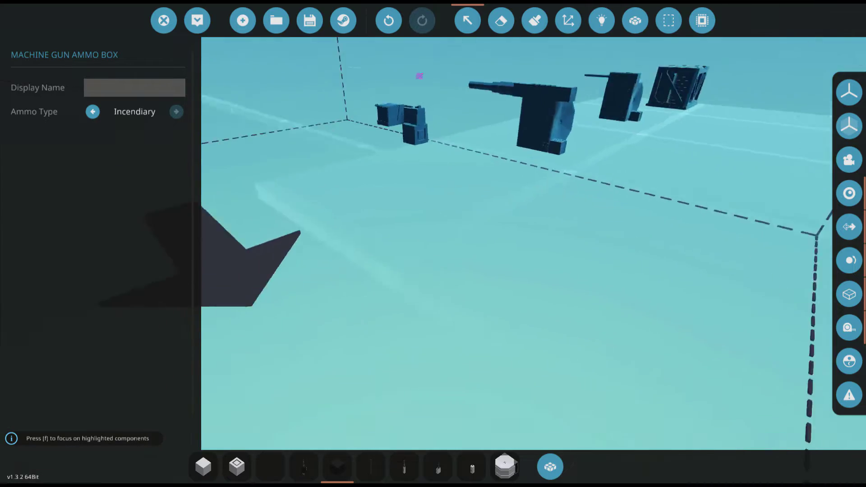
{"action": "left_click_drag", "start_coordinate": [507, 225], "coordinate": [507, 224]}
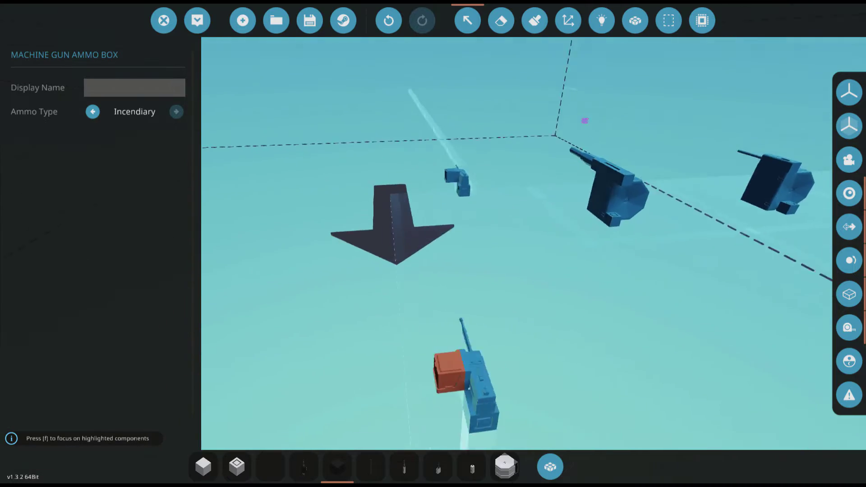
{"action": "left_click", "coordinate": [210, 20]}
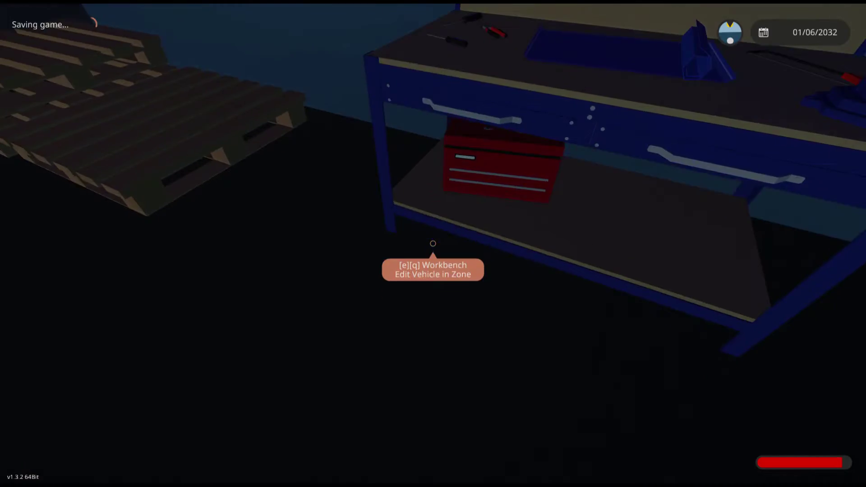
{"action": "key", "text": "a"}
{"action": "key", "text": "w"}
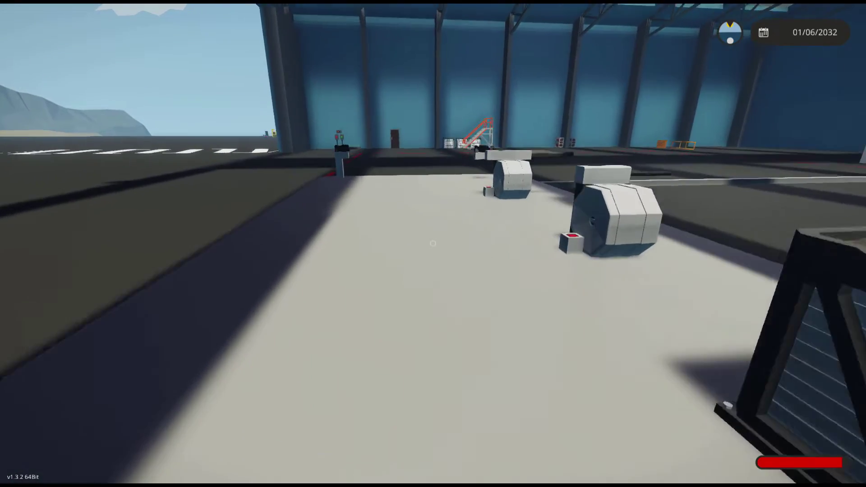
{"action": "key", "text": "w"}
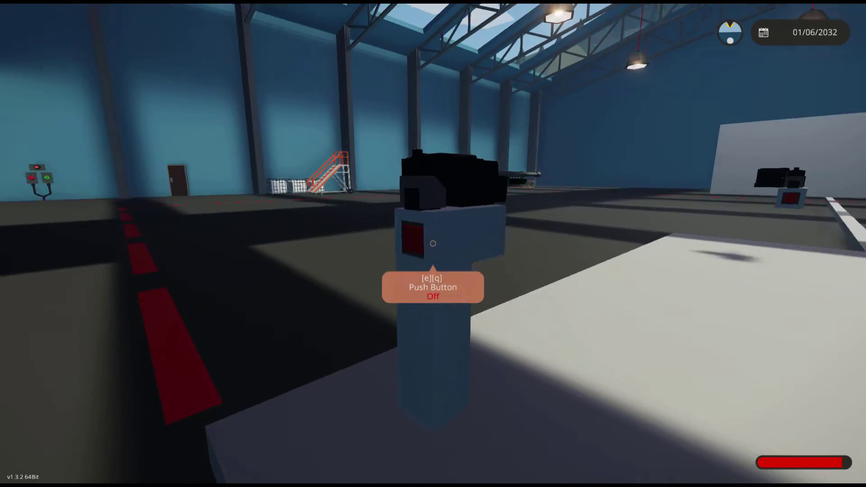
{"action": "key", "text": "Escape"}
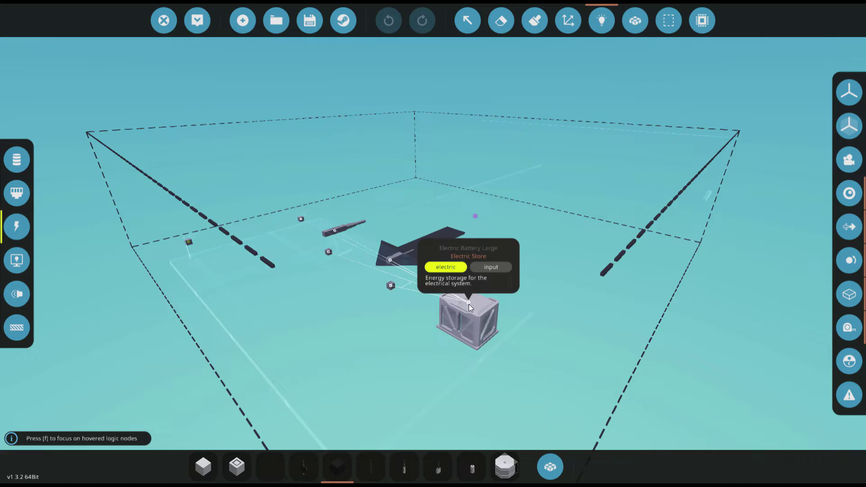
Step: Link the large battery's electric output to the components and respawn the rig
{"action": "mouse_move", "coordinate": [469, 304]}
{"action": "left_mouse_down"}
{"action": "mouse_move", "coordinate": [154, 267]}
{"action": "mouse_move", "coordinate": [221, 251]}
{"action": "left_mouse_up"}
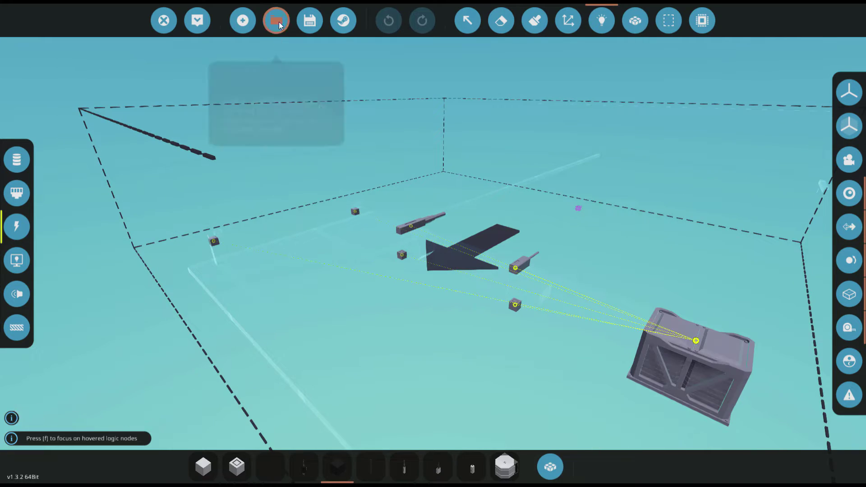
{"action": "left_click", "coordinate": [197, 20]}
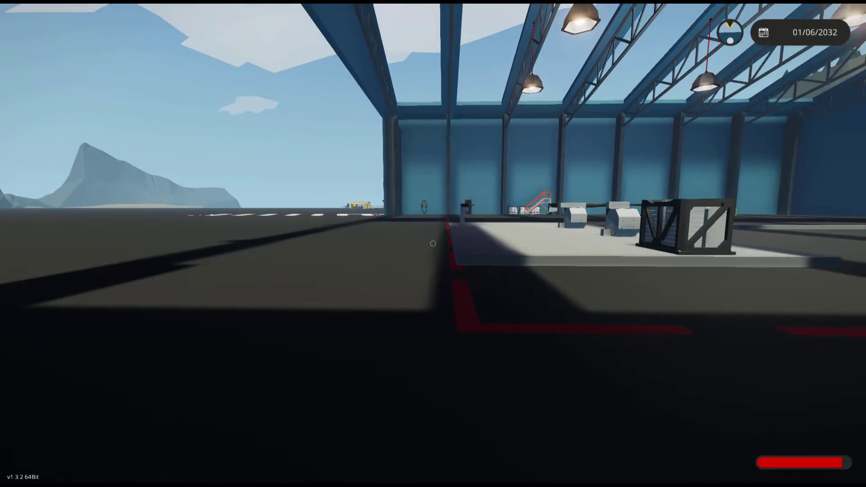
Step: Walk around the machine gun to check its 50/50 ammo box and try the push button
{"action": "key", "text": "w"}
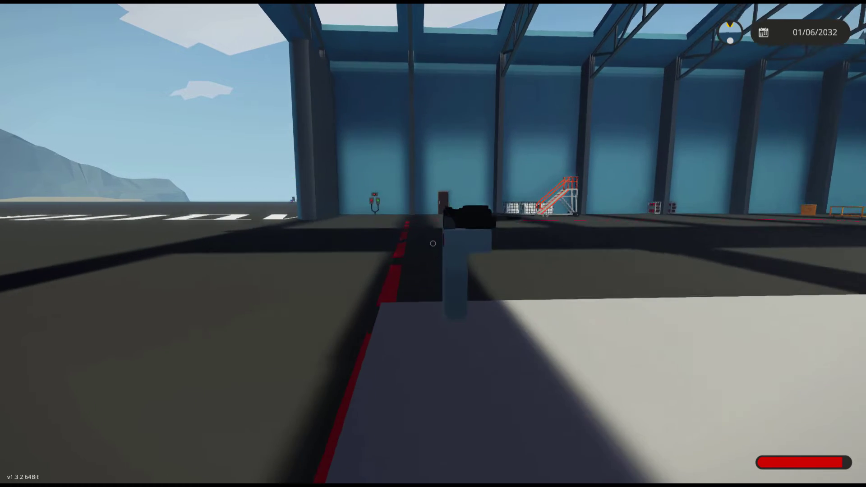
{"action": "key", "text": "s"}
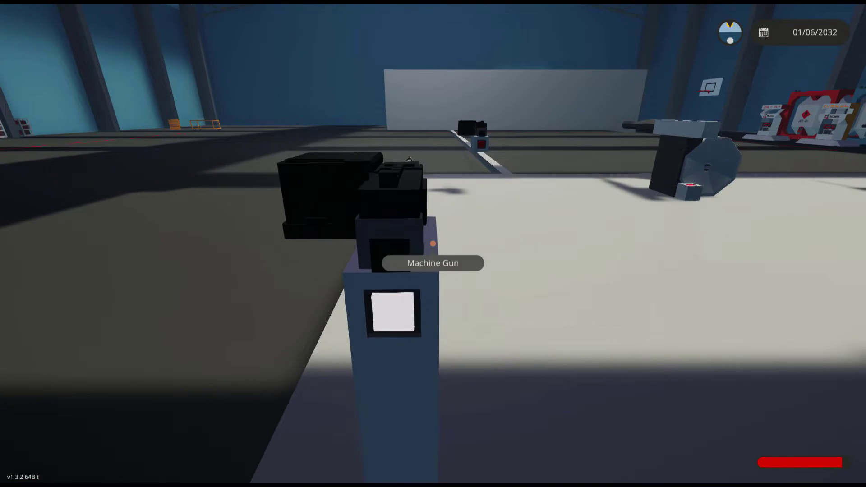
{"action": "key", "text": "s"}
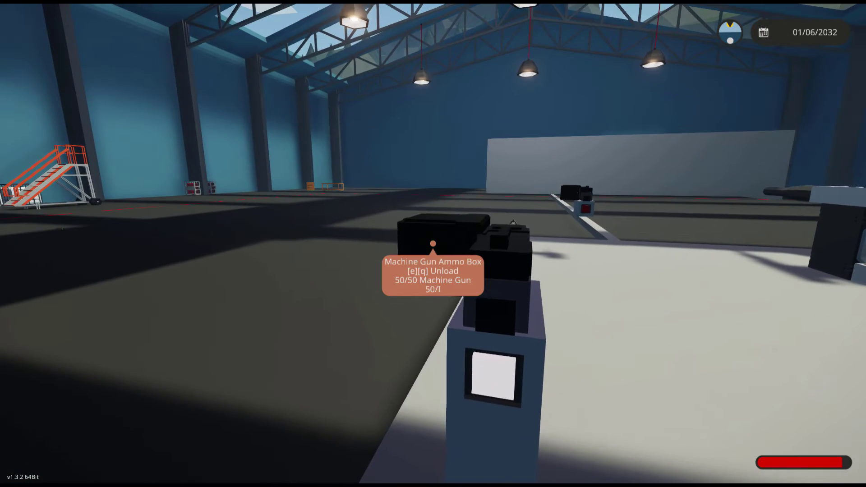
{"action": "key", "text": "s"}
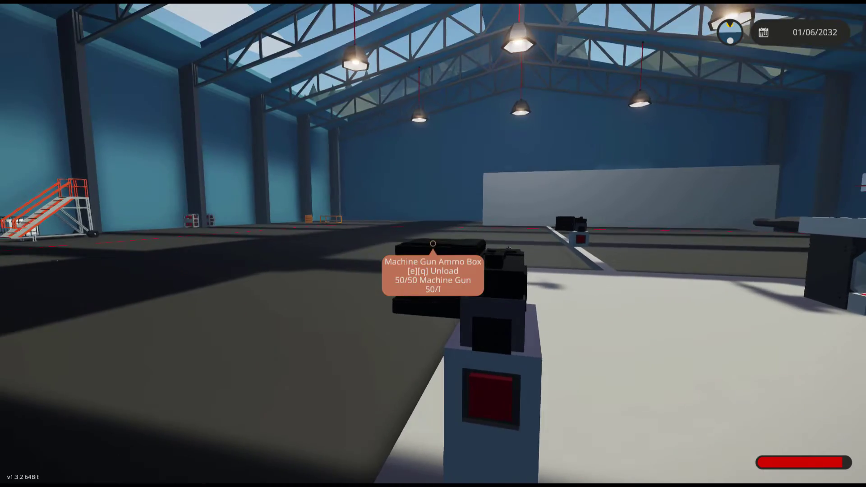
{"action": "key", "text": "w"}
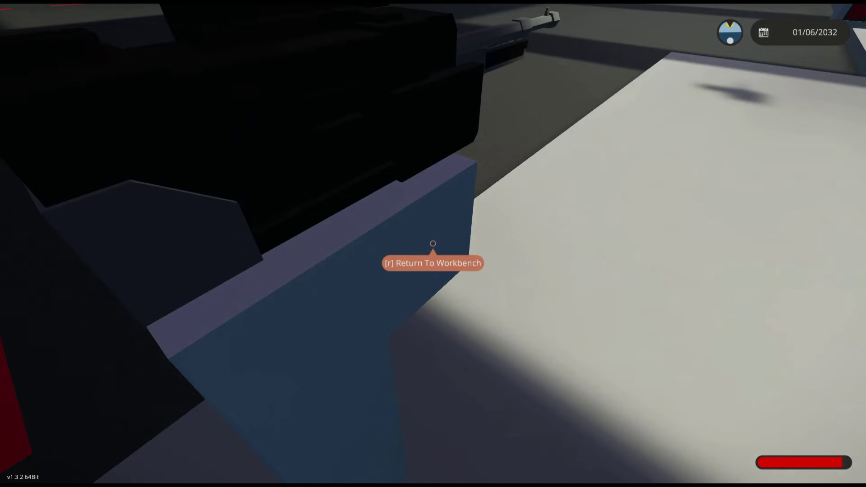
Step: Wire the push button's on/off output to the machine gun input and respawn the rig
{"action": "key", "text": "r"}
{"action": "left_click", "coordinate": [606, 13]}
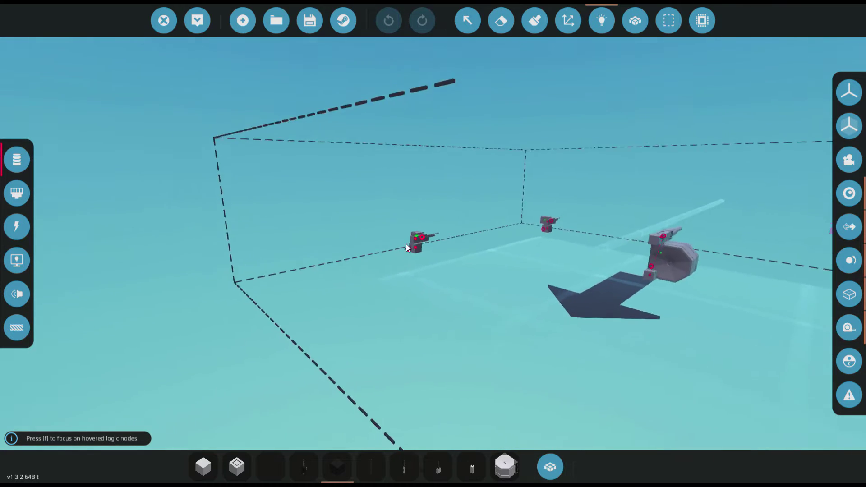
{"action": "key", "text": "f"}
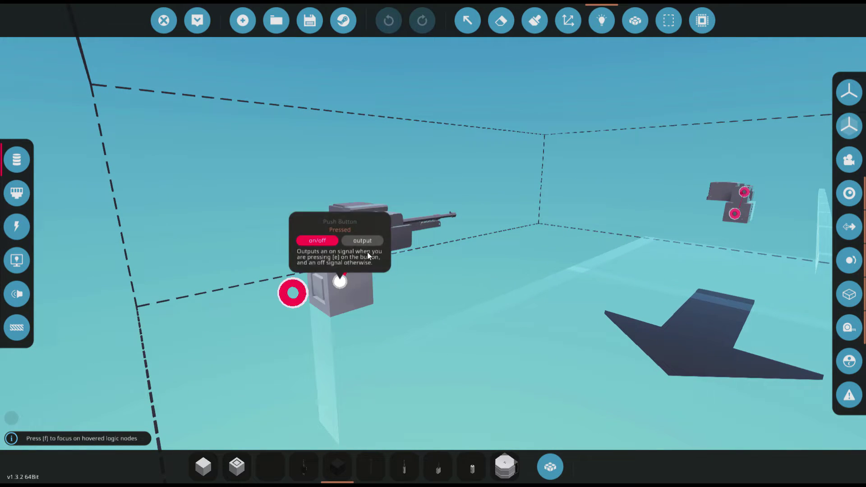
{"action": "left_click_drag", "start_coordinate": [367, 255], "coordinate": [378, 231]}
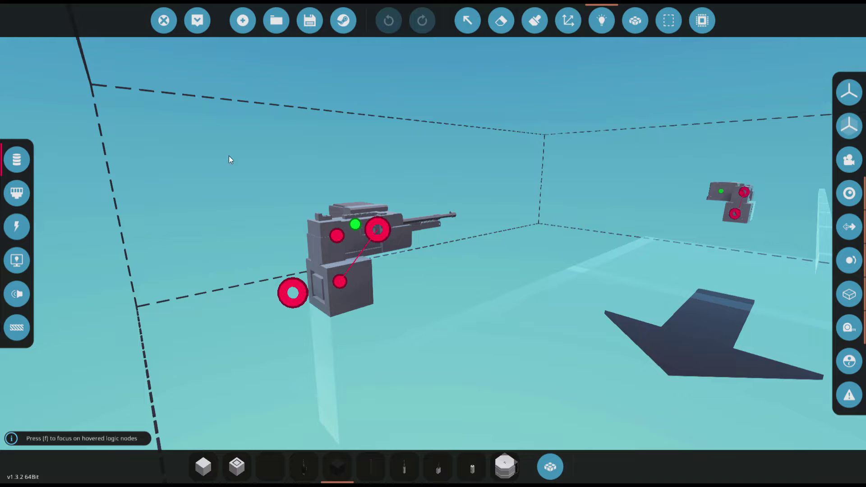
{"action": "left_click", "coordinate": [197, 20]}
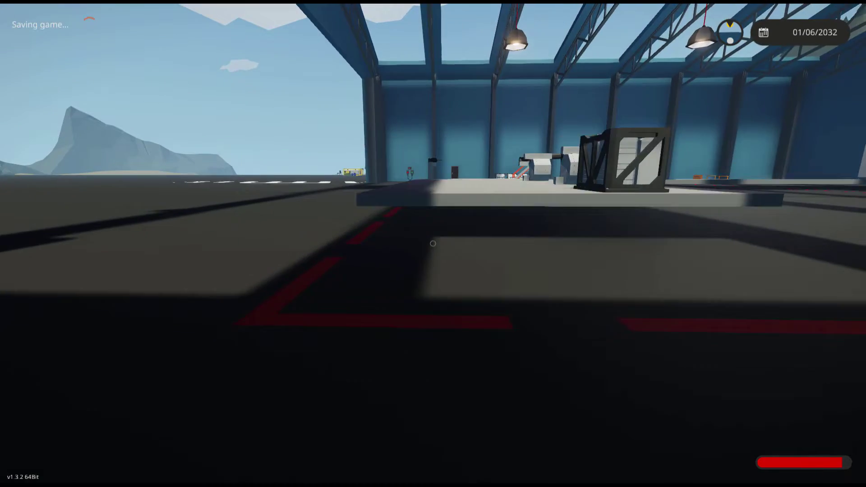
Step: Fire the machine gun from its push button at the far target wall until the ammo reads 0/50
{"action": "key", "text": "w"}
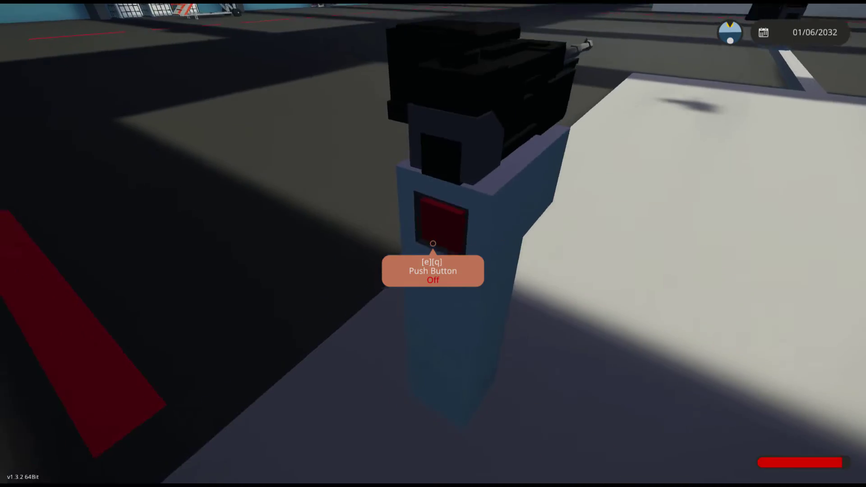
{"action": "left_click", "coordinate": [433, 244]}
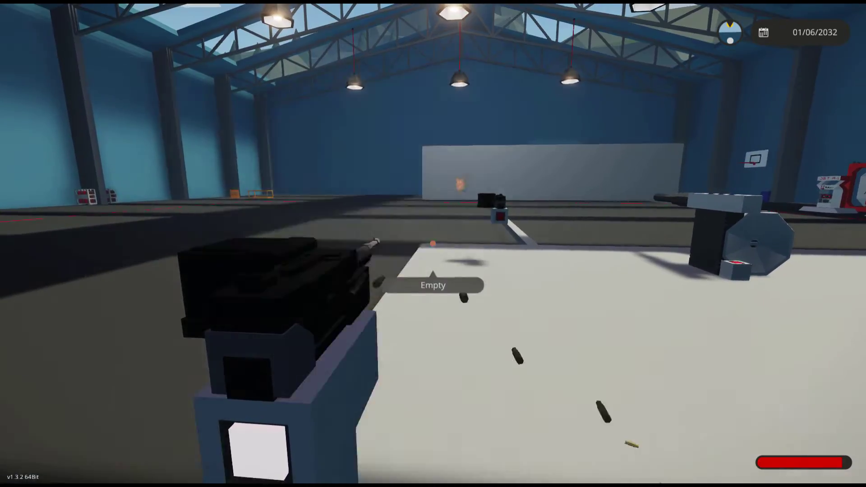
{"action": "right_click", "coordinate": [433, 244]}
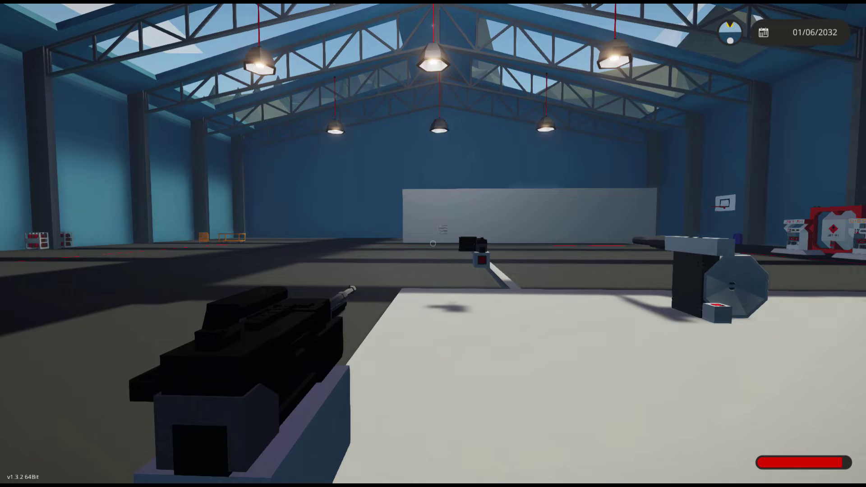
{"action": "right_click", "coordinate": [432, 244]}
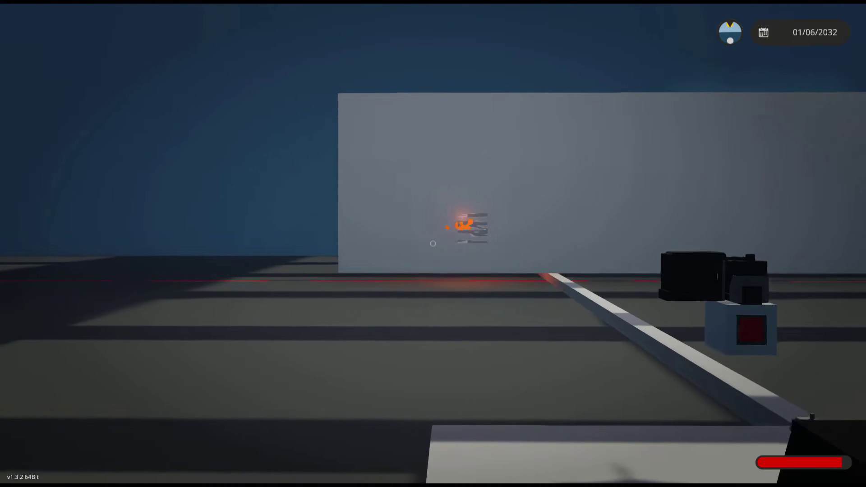
{"action": "key", "text": "e"}
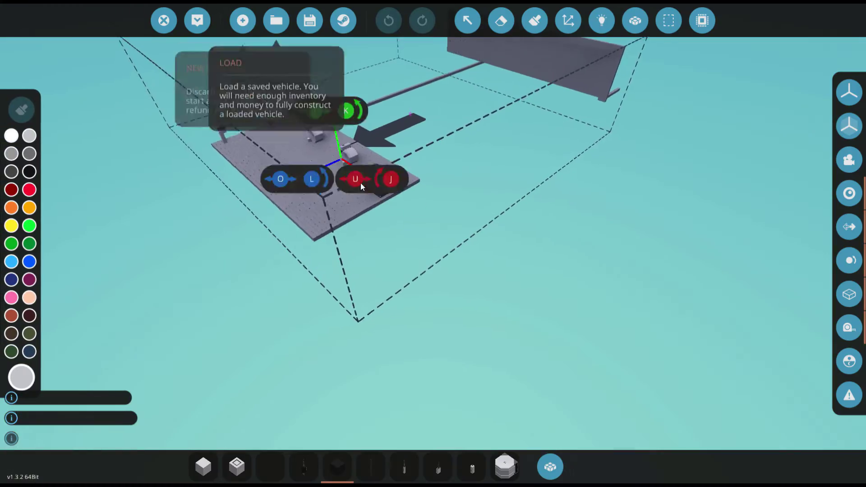
Step: Place a large autocannon ammo drum on its side beside the autocannon
{"action": "scroll", "coordinate": [409, 397], "scroll_direction": "up", "scroll_amount": 10}
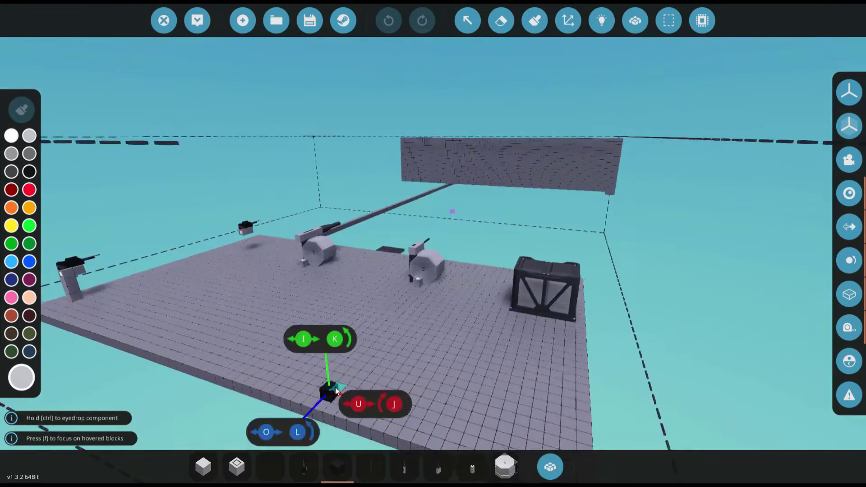
{"action": "scroll", "coordinate": [453, 277], "scroll_direction": "up", "scroll_amount": 10}
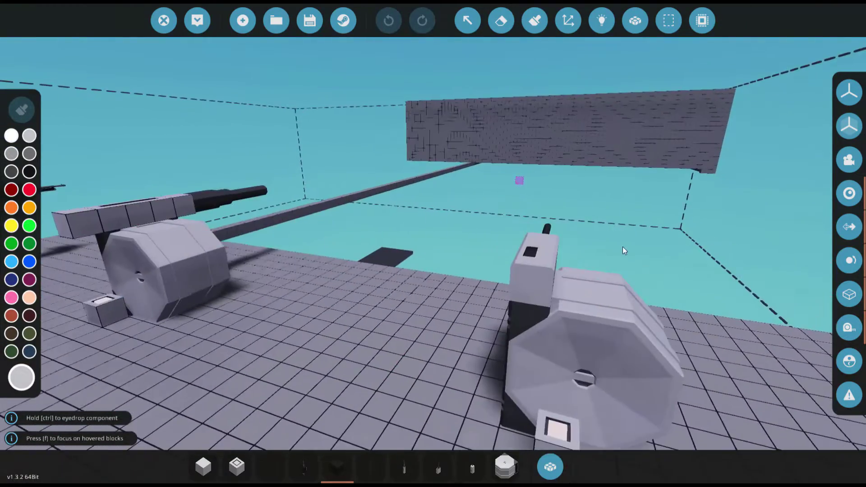
{"action": "scroll", "coordinate": [540, 403], "scroll_direction": "down", "scroll_amount": 5}
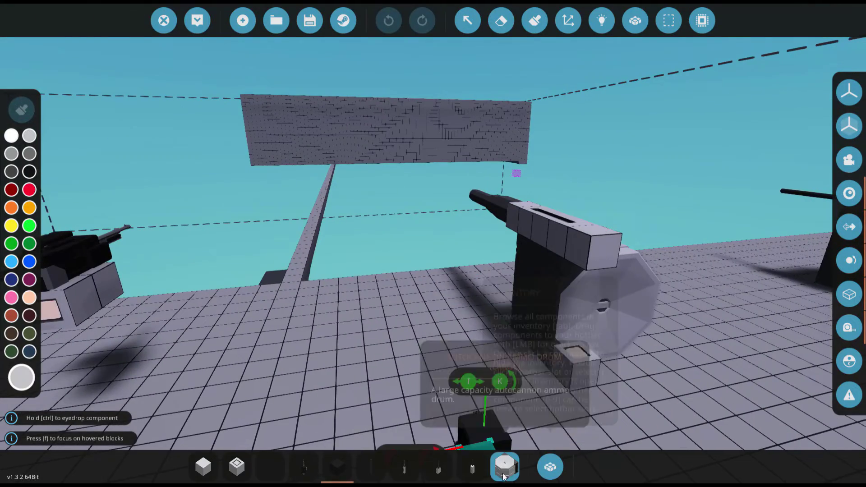
{"action": "left_click", "coordinate": [506, 467]}
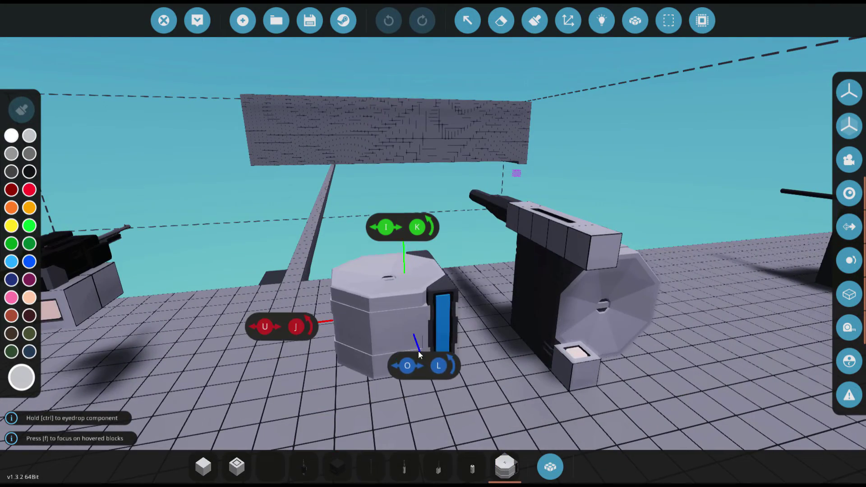
{"action": "key", "text": "l"}
{"action": "key", "text": "l"}
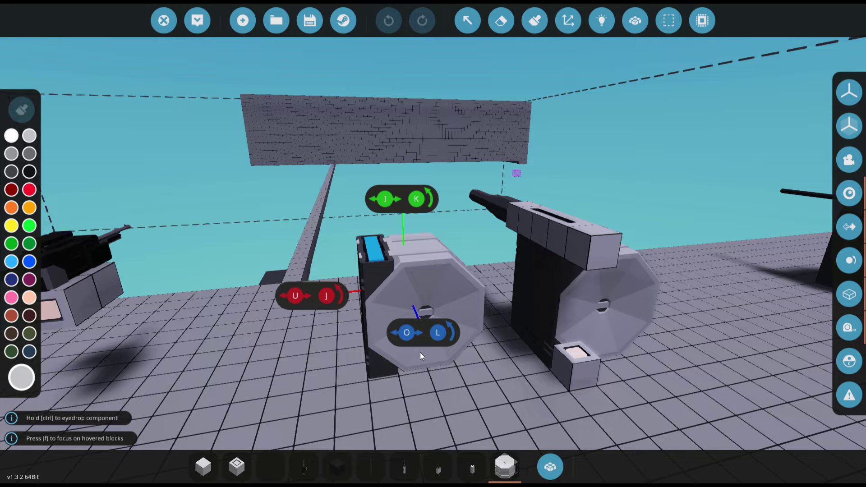
{"action": "left_click", "coordinate": [412, 368]}
Step: Switch to the push button slot and bring up the component inventory
{"action": "key", "text": "2"}
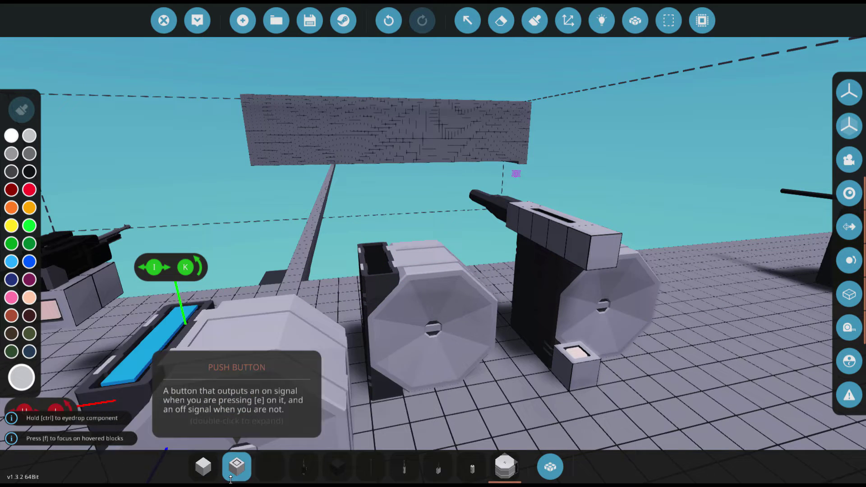
{"action": "key", "text": "f"}
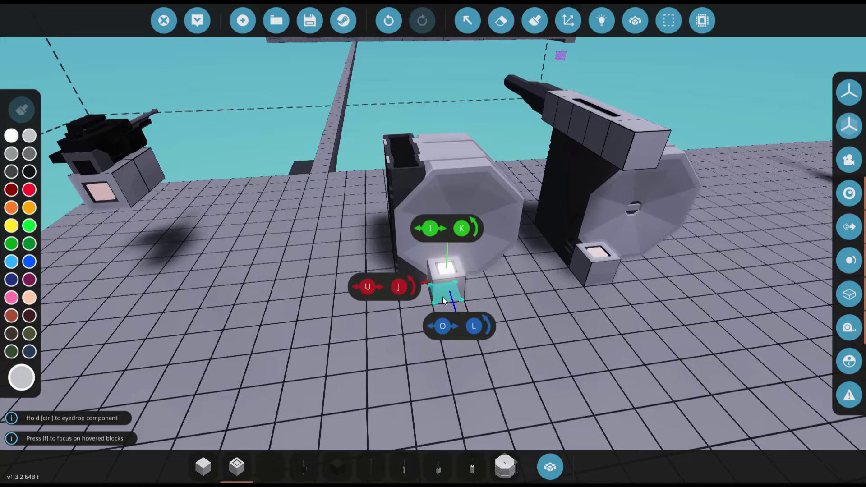
{"action": "left_click_drag", "start_coordinate": [427, 301], "coordinate": [253, 307]}
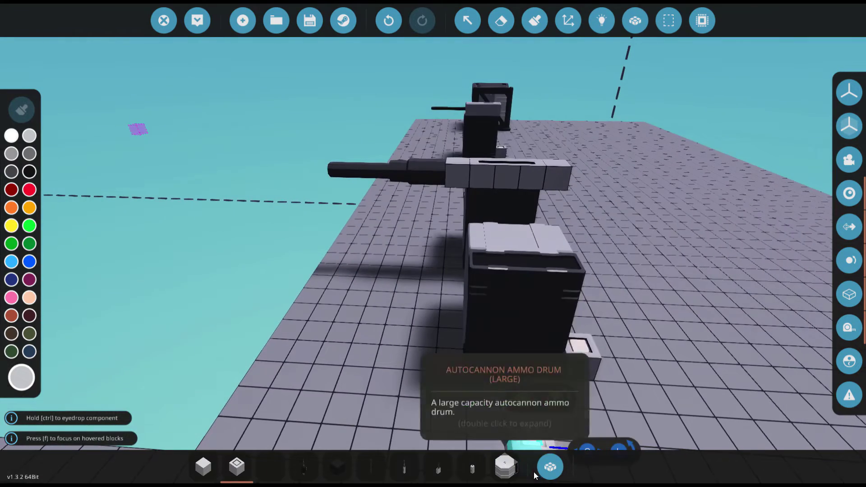
{"action": "left_click", "coordinate": [550, 467]}
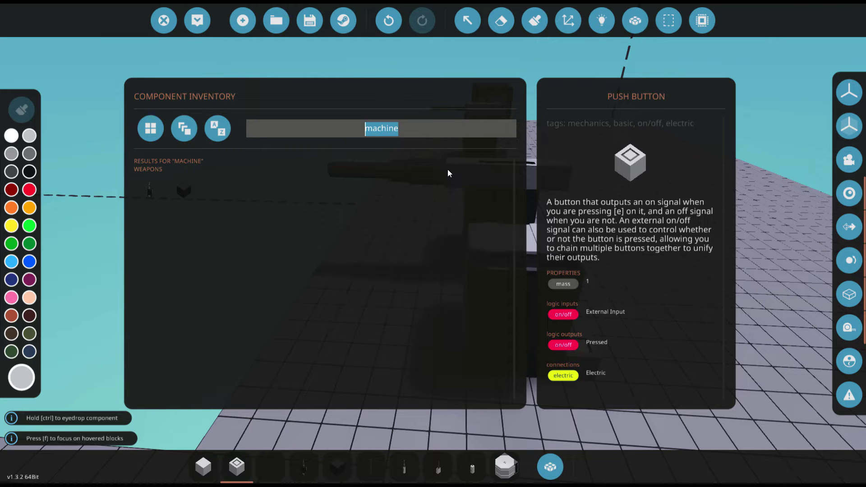
Step: Place the blue component edge-on in the pillar slot and orient the second autocannon horizontally on the new drum
{"action": "left_click", "coordinate": [550, 467]}
{"action": "left_click", "coordinate": [405, 467]}
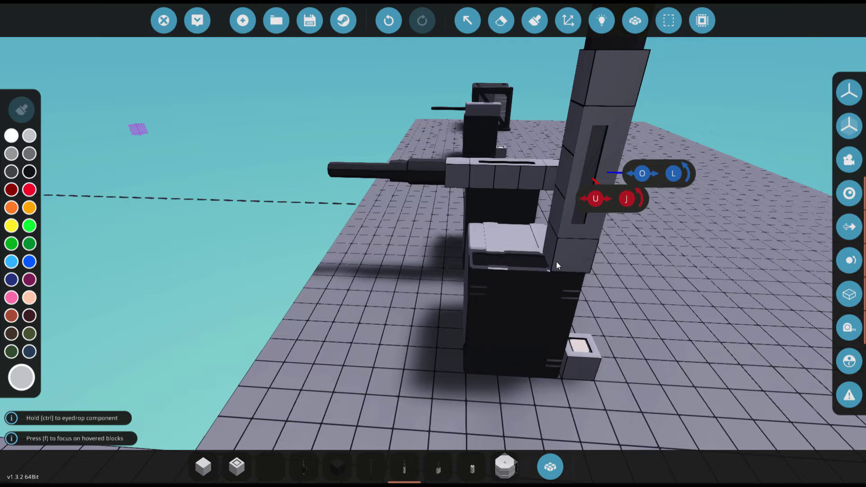
{"action": "left_click", "coordinate": [557, 261]}
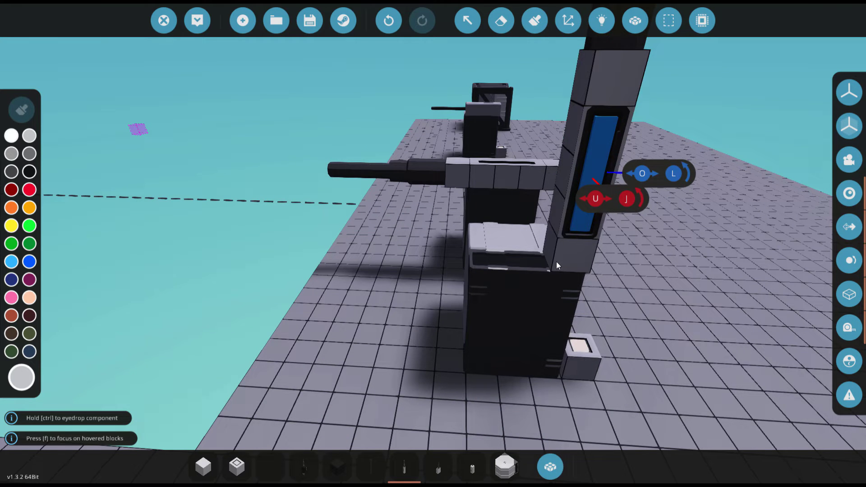
{"action": "key", "text": "o"}
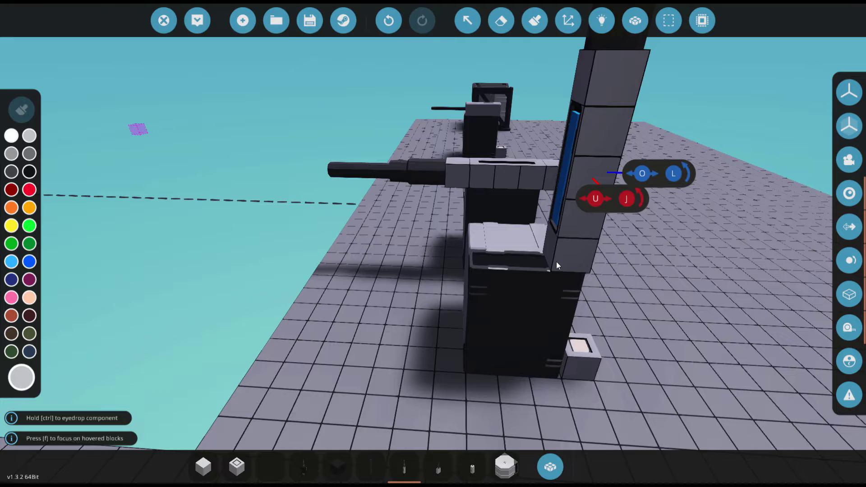
{"action": "key", "text": "u"}
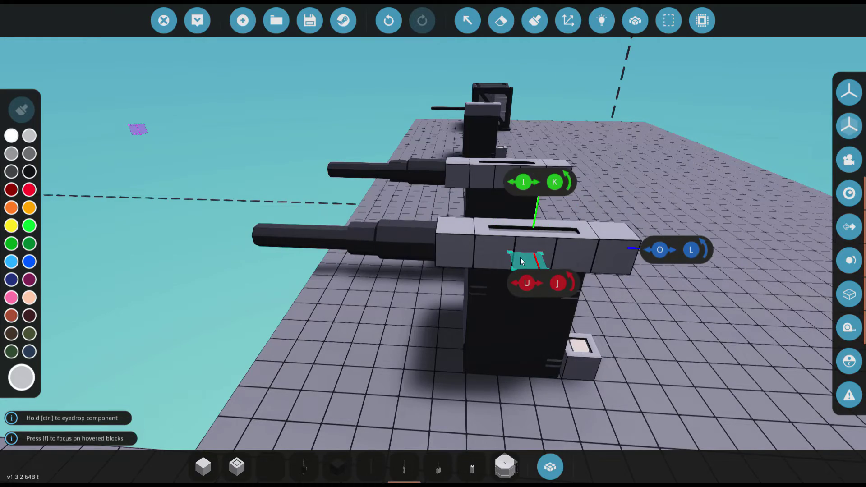
{"action": "key", "text": "f"}
{"action": "mouse_move", "coordinate": [513, 285]}
{"action": "left_mouse_down"}
{"action": "mouse_move", "coordinate": [406, 289]}
{"action": "mouse_move", "coordinate": [562, 258]}
{"action": "left_mouse_up"}
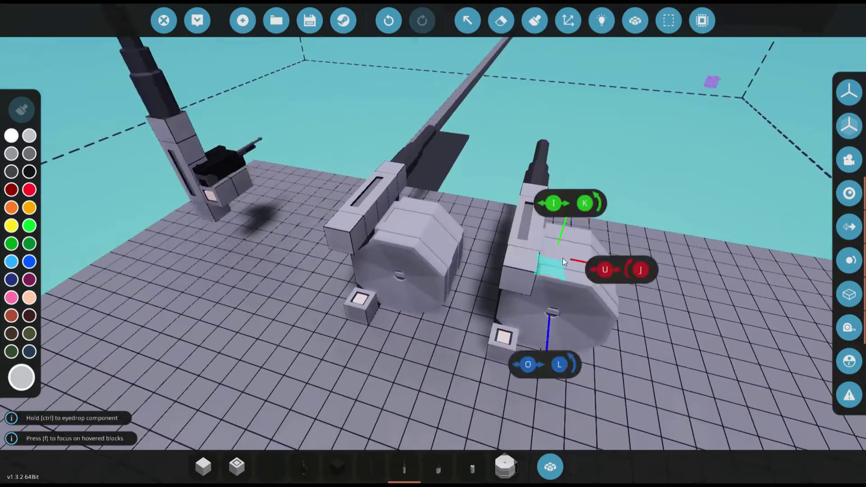
Step: Show the Electric logic wiring linking the battery to both autocannons and their push buttons
{"action": "left_click", "coordinate": [597, 22]}
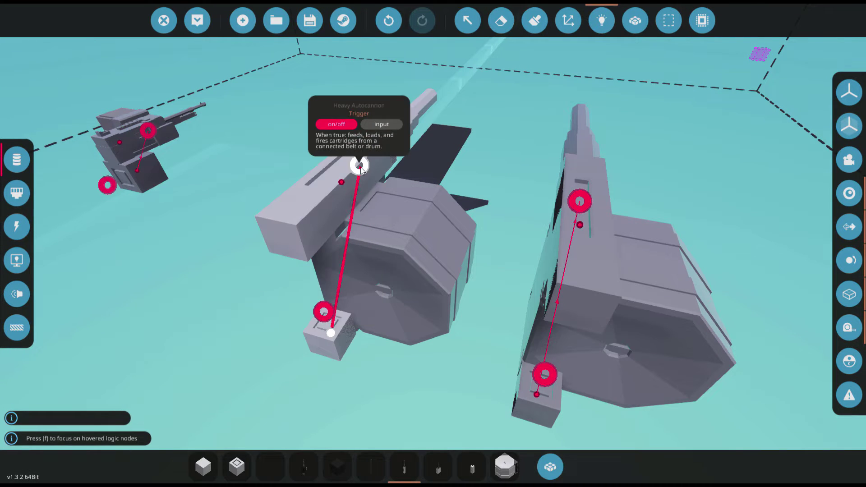
{"action": "scroll", "coordinate": [162, 340], "scroll_direction": "down", "scroll_amount": 5}
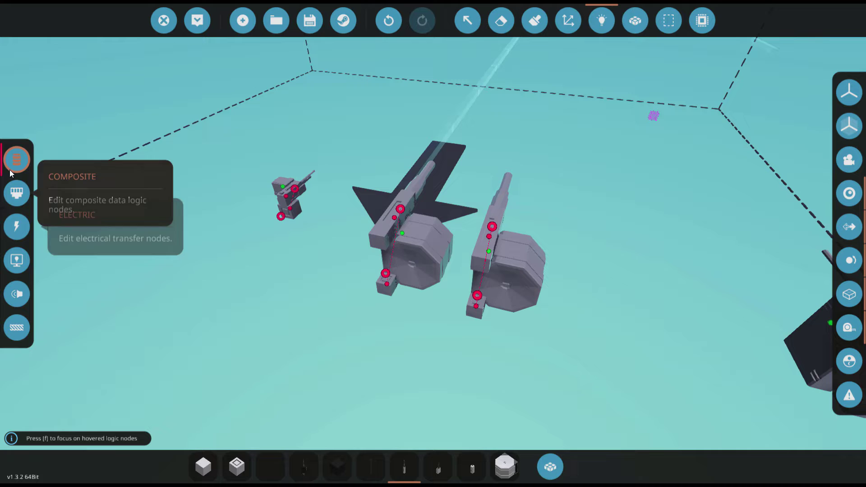
{"action": "left_click", "coordinate": [17, 227]}
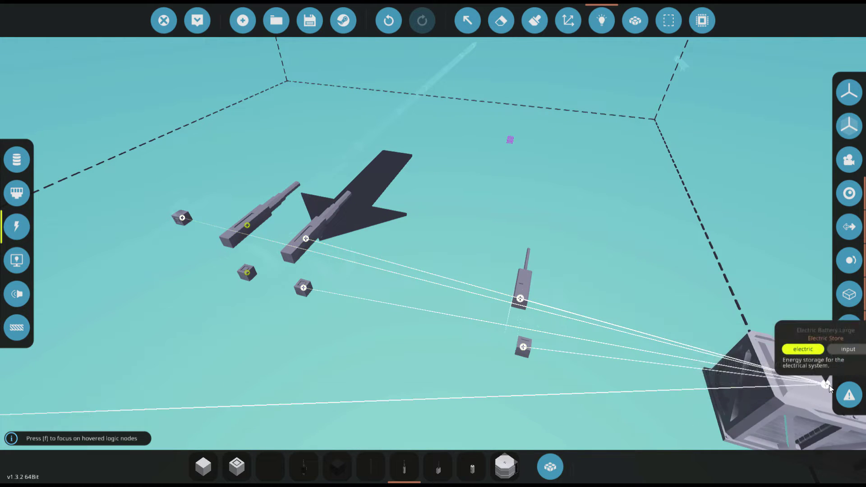
{"action": "scroll", "coordinate": [318, 313], "scroll_direction": "up", "scroll_amount": 5}
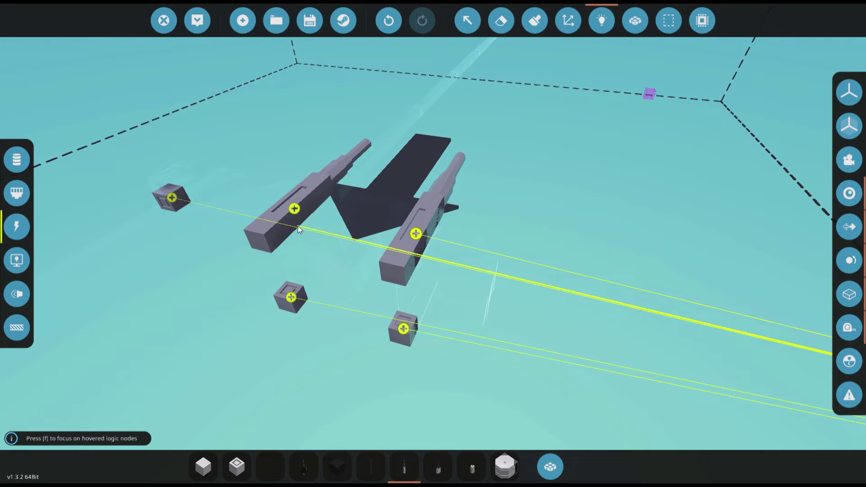
Step: Search 'barr' and take the Heavy Autocannon Barrel Extension in hand to fit on the autocannon barrels
{"action": "left_click", "coordinate": [552, 469]}
{"action": "type", "text": "ba"}
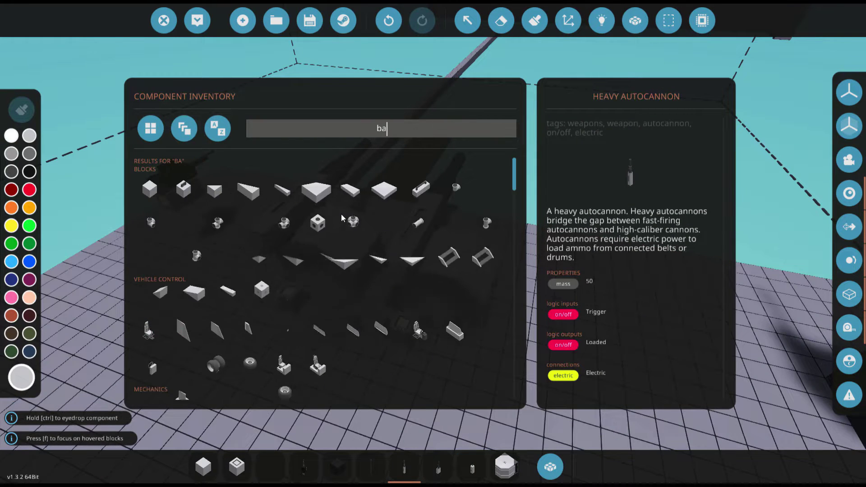
{"action": "type", "text": "rr"}
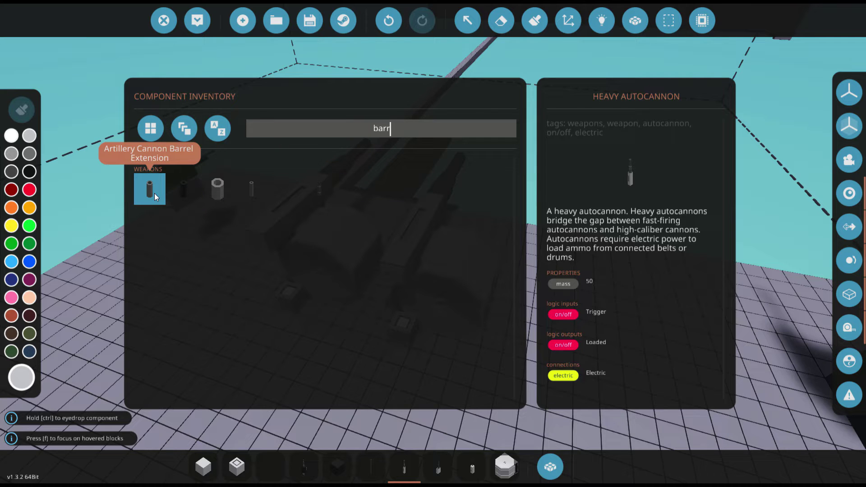
{"action": "left_click", "coordinate": [244, 196]}
{"action": "left_click", "coordinate": [553, 463]}
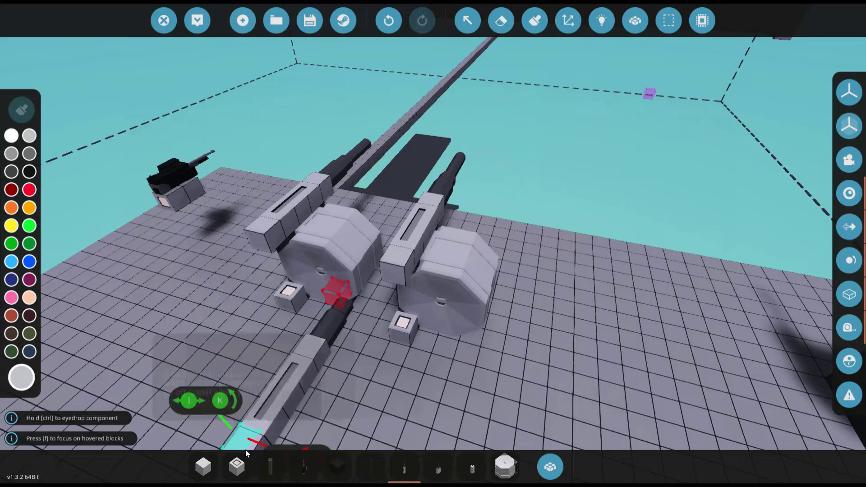
{"action": "left_click", "coordinate": [271, 467]}
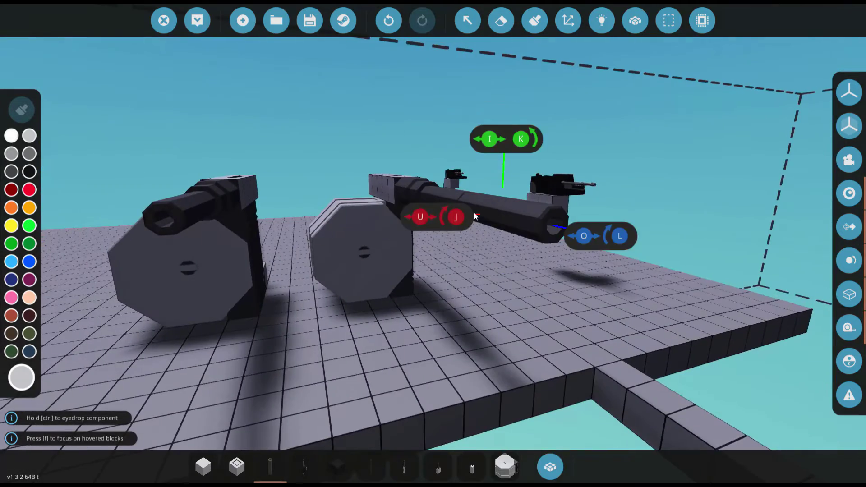
{"action": "mouse_move", "coordinate": [475, 217]}
{"action": "left_mouse_down"}
{"action": "mouse_move", "coordinate": [559, 241]}
{"action": "mouse_move", "coordinate": [317, 232]}
{"action": "mouse_move", "coordinate": [495, 52]}
{"action": "left_mouse_up"}
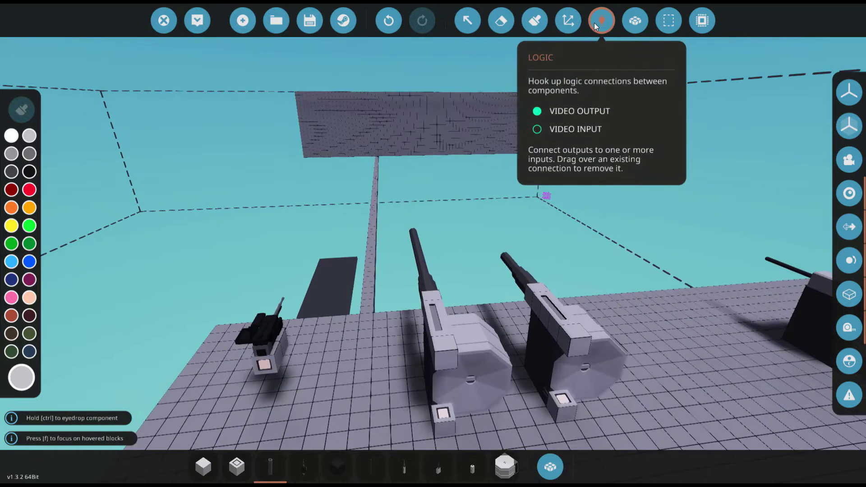
Step: Set the new large ammo drum to Heavy Autocannon caliber with High Explosive ammo
{"action": "left_click", "coordinate": [595, 25]}
{"action": "left_click", "coordinate": [17, 172]}
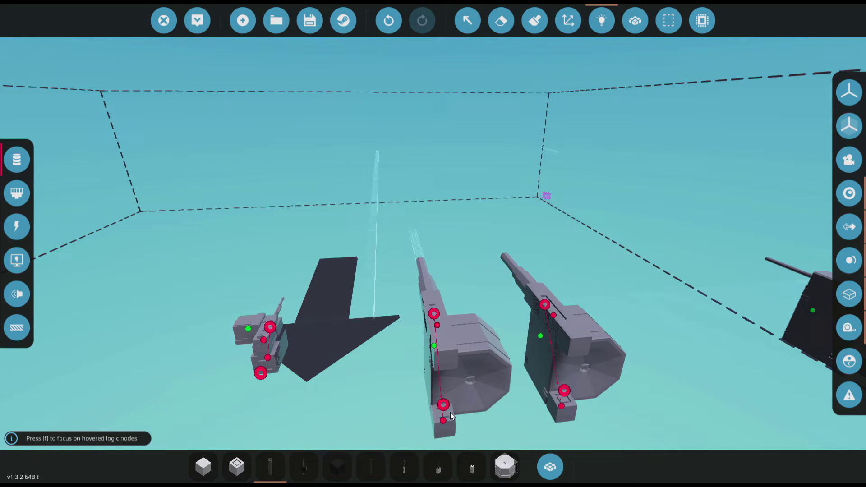
{"action": "key", "text": "d"}
{"action": "left_click", "coordinate": [467, 20]}
{"action": "left_click", "coordinate": [337, 343]}
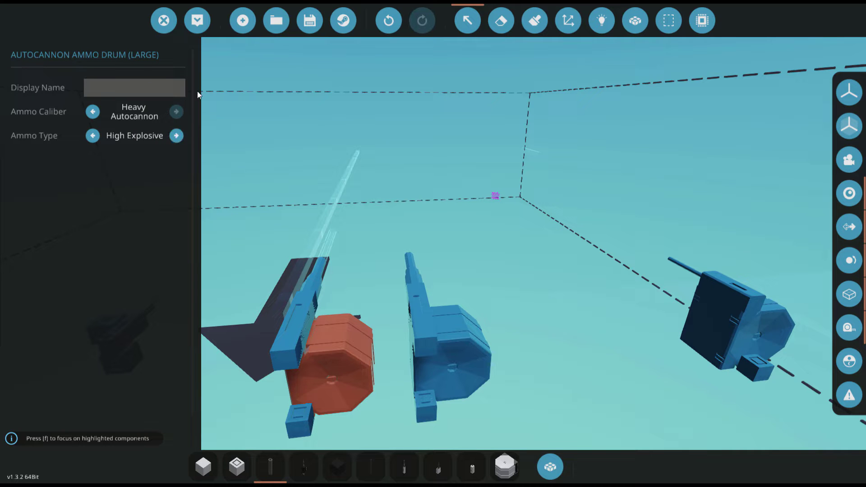
Step: Spawn the rig and fire the heavy autocannons at the hangar wall target
{"action": "left_click", "coordinate": [210, 18]}
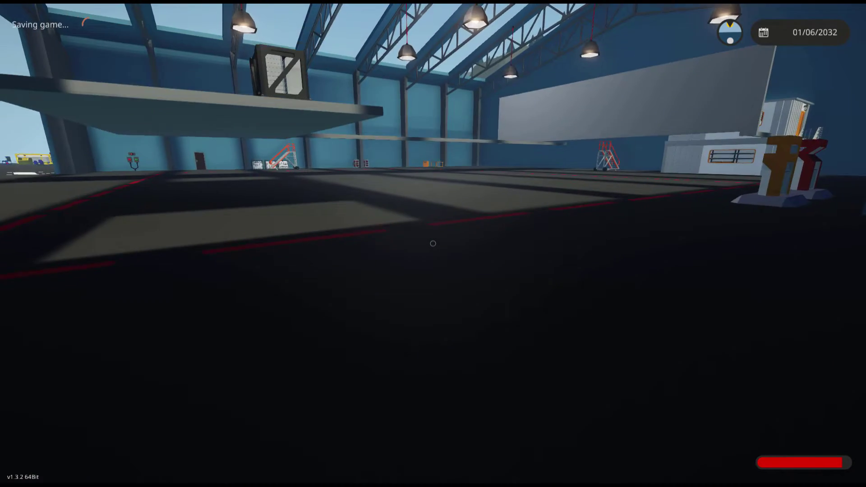
{"action": "key", "text": "w"}
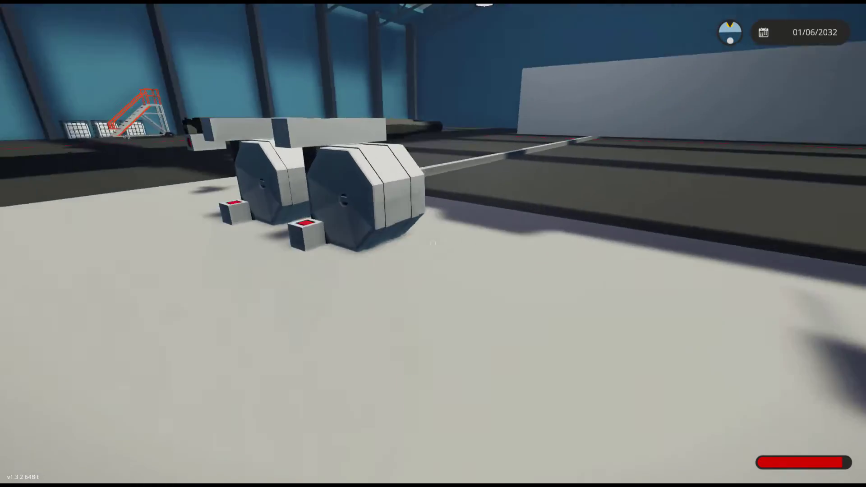
{"action": "key", "text": "e"}
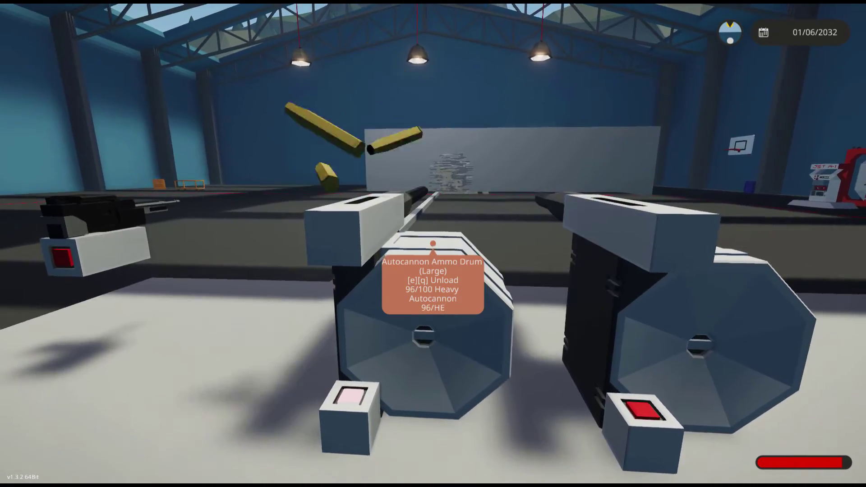
{"action": "key", "text": "w"}
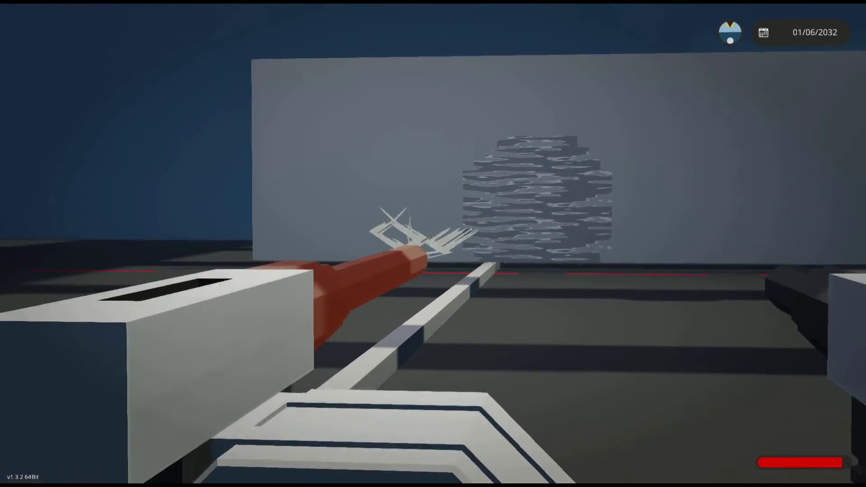
{"action": "left_click", "coordinate": [433, 244]}
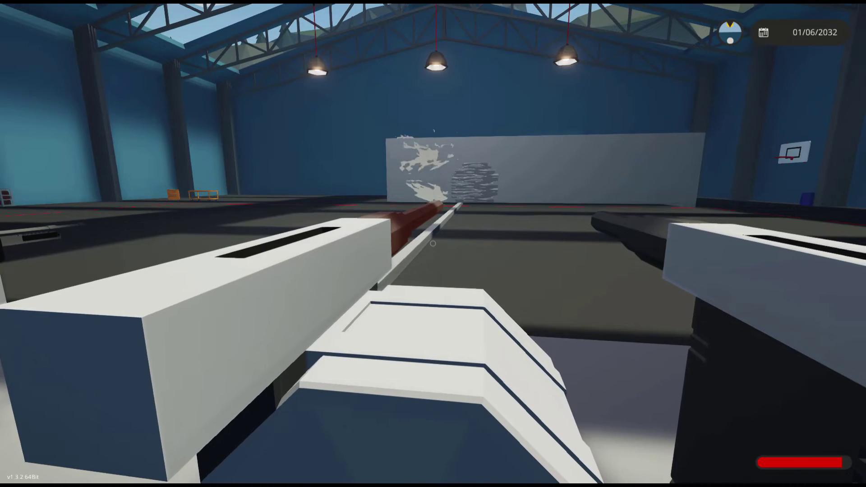
{"action": "left_click", "coordinate": [433, 244]}
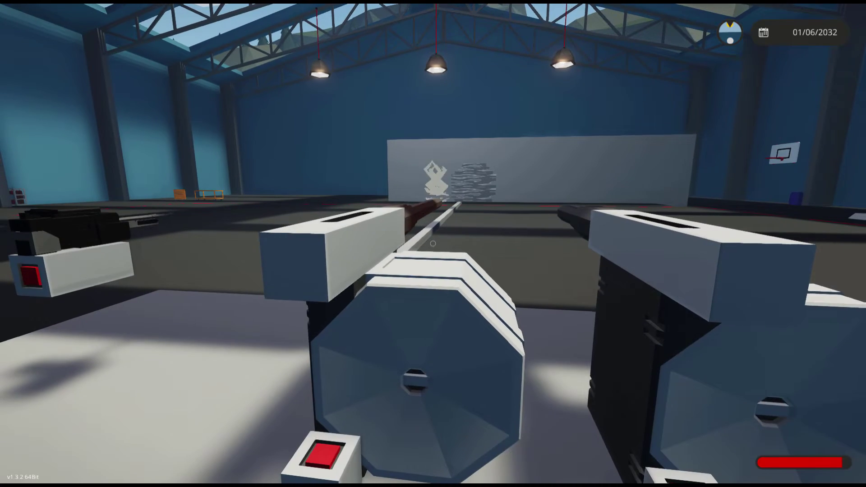
Step: Reload the ammo drum with Heavy Autocannon High Explosive ammo and check the other drum
{"action": "key", "text": "1"}
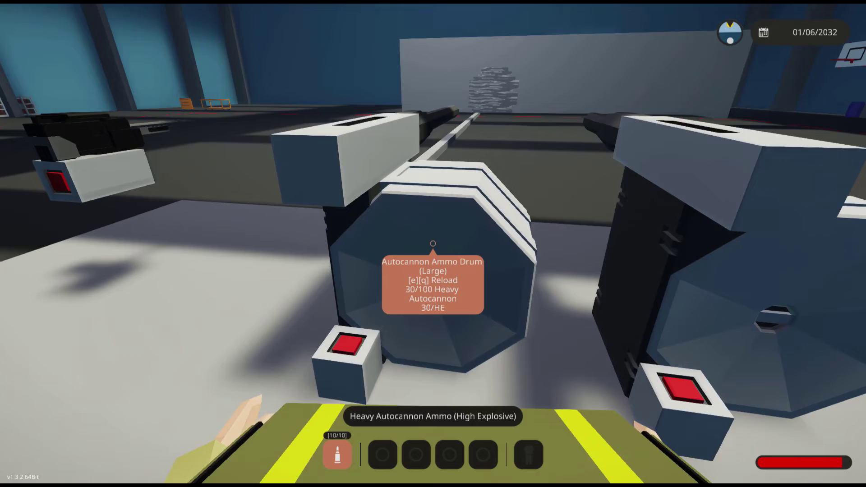
{"action": "key", "text": "e"}
{"action": "key", "text": "q"}
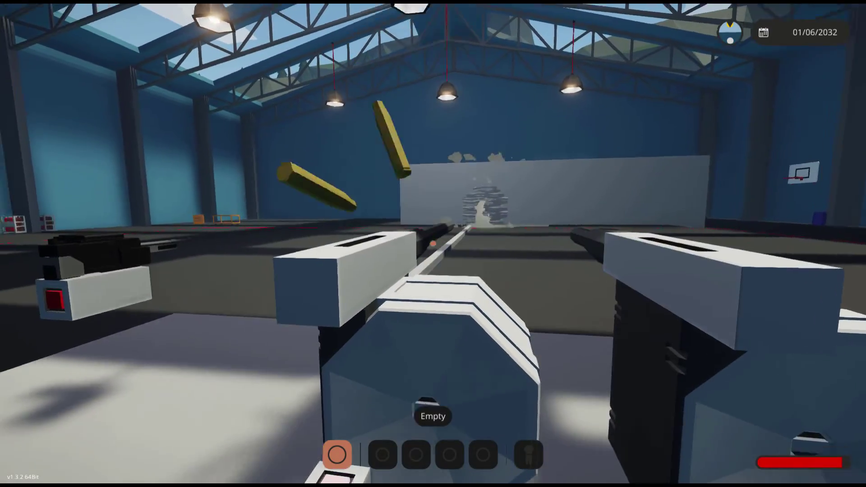
{"action": "key", "text": "s"}
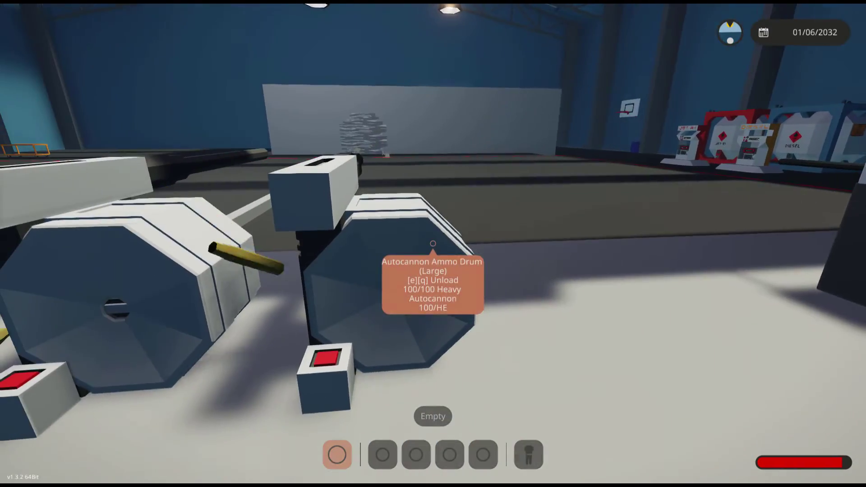
{"action": "key", "text": "w"}
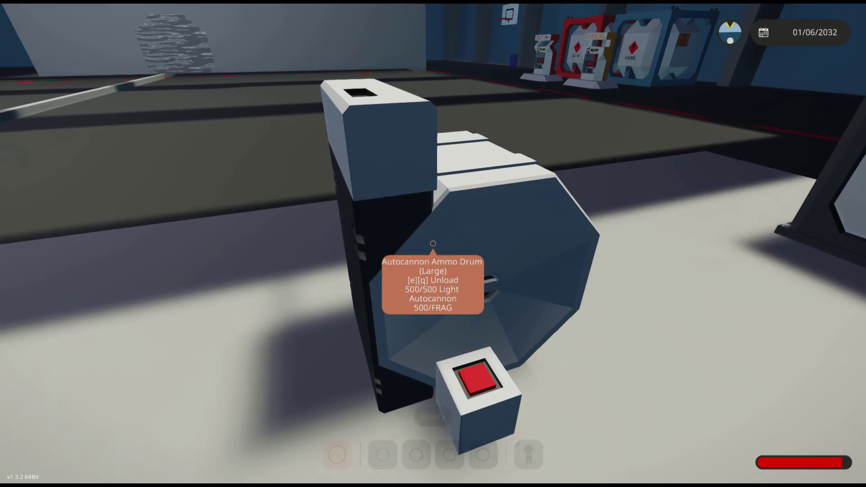
Step: Back in the vehicle editor, rotate and place another autocannon on the rig
{"action": "key", "text": "Escape"}
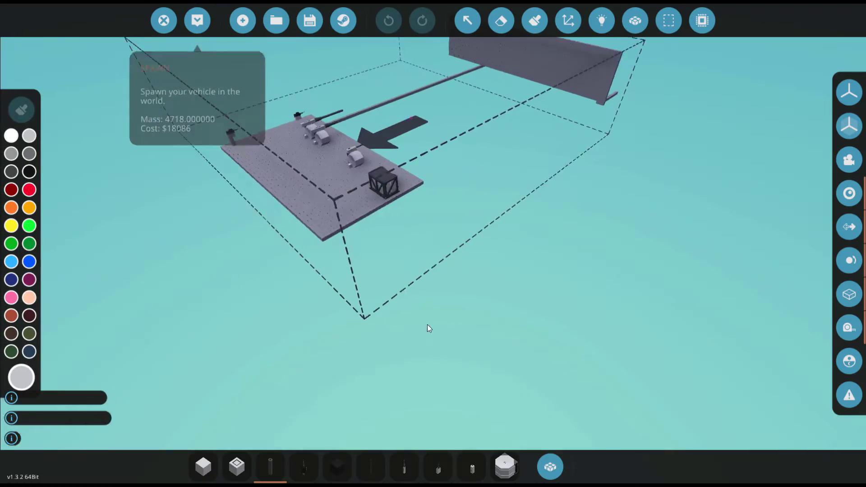
{"action": "key", "text": "w"}
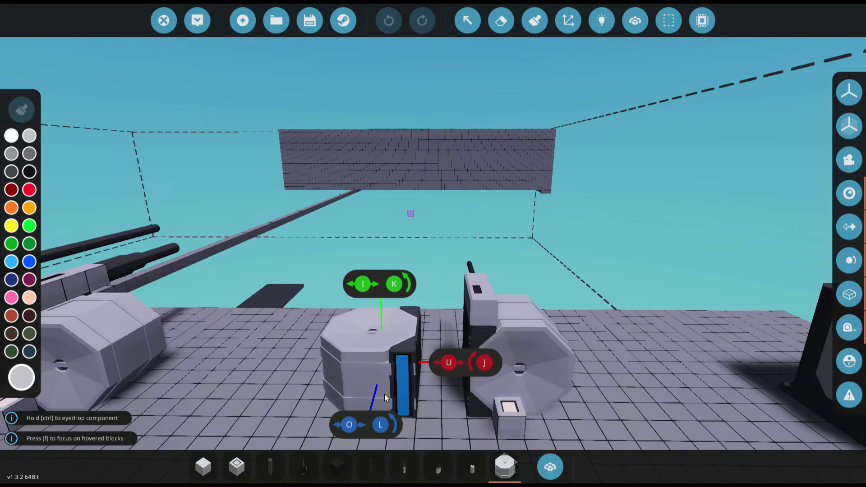
{"action": "key", "text": "l"}
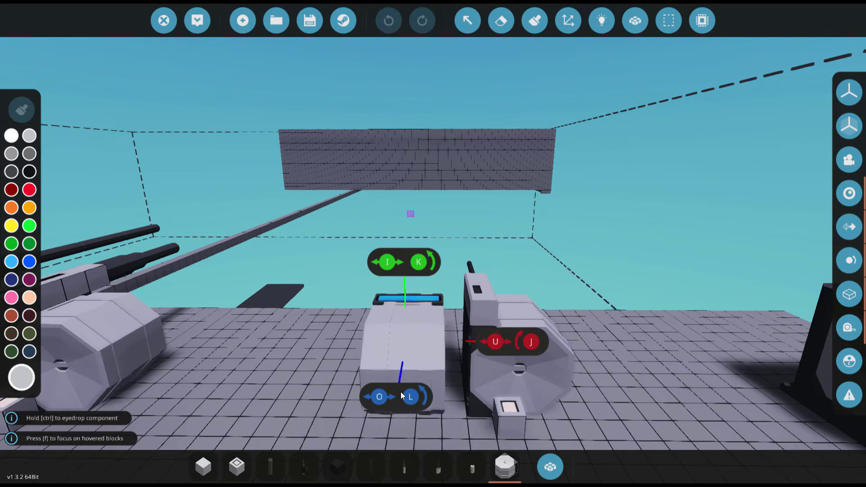
{"action": "left_click", "coordinate": [402, 396]}
{"action": "key", "text": "w"}
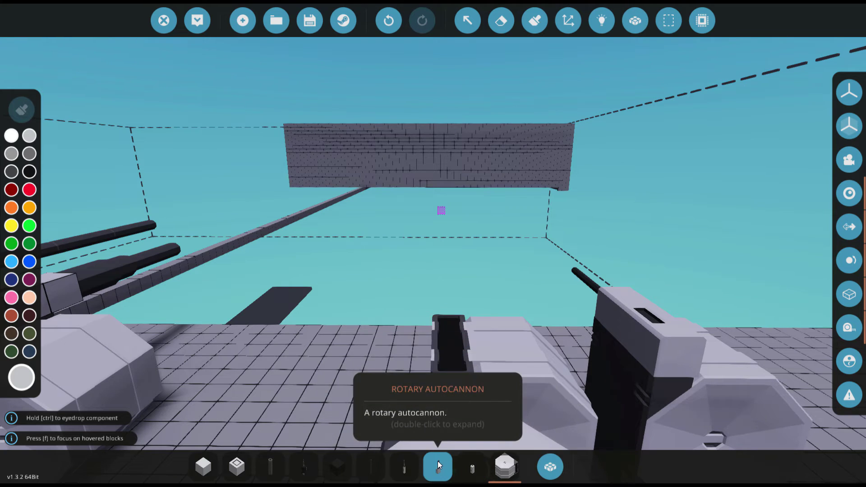
Step: Pick the light autocannon and delete the tall grey slab in front of the turret
{"action": "left_click", "coordinate": [472, 465]}
{"action": "key", "text": "f"}
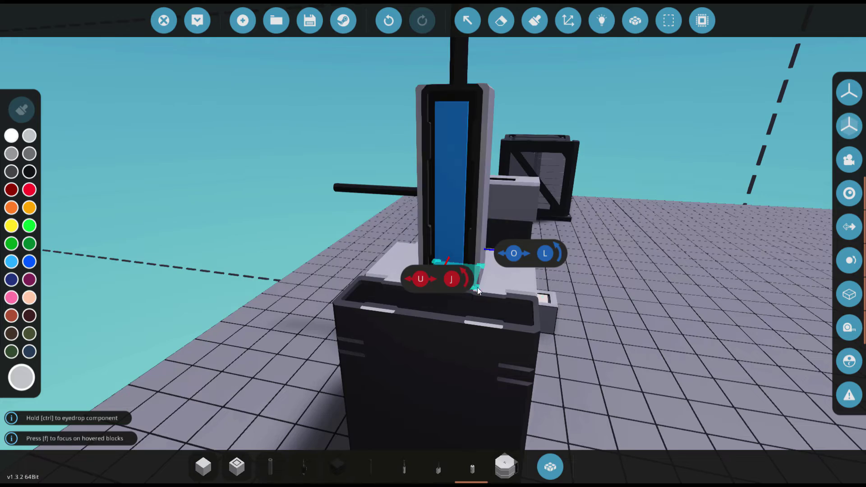
{"action": "key", "text": "f"}
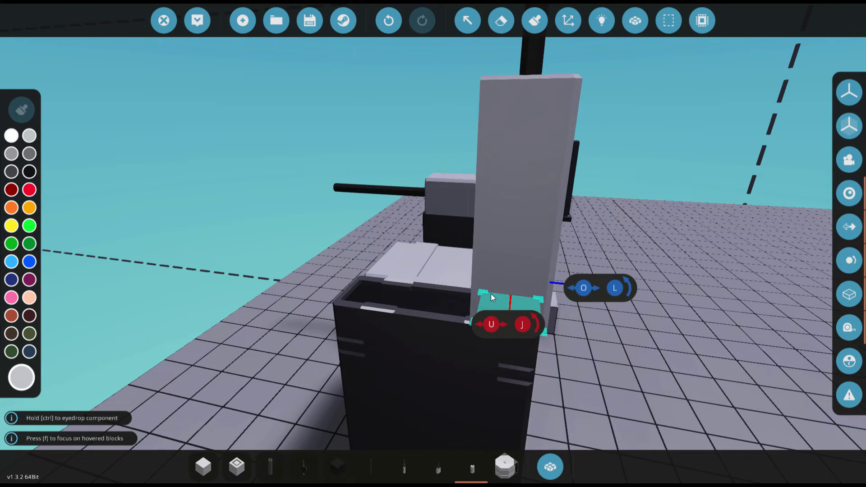
{"action": "right_click", "coordinate": [491, 294]}
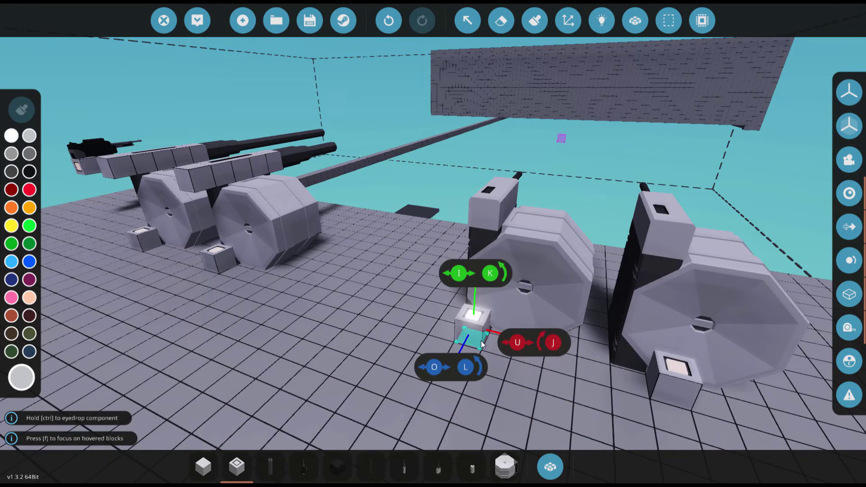
Step: Place a push button in front of the middle autocannon and wire it to the cannon's input
{"action": "left_click", "coordinate": [470, 316]}
{"action": "left_click", "coordinate": [591, 25]}
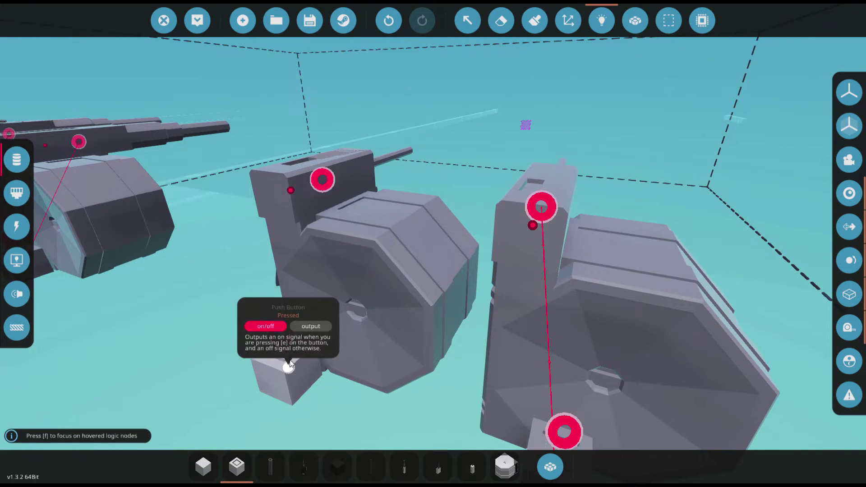
{"action": "left_click_drag", "start_coordinate": [289, 365], "coordinate": [323, 180]}
{"action": "left_click", "coordinate": [16, 225]}
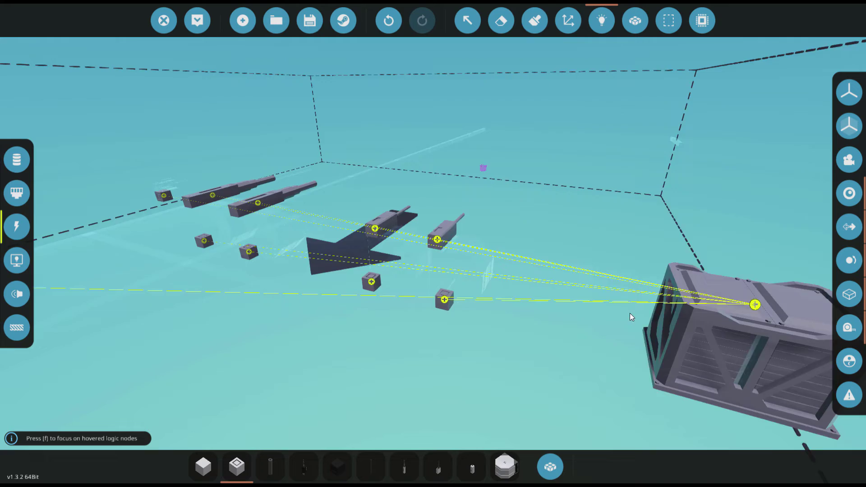
Step: Set the large ammo drum to Light Autocannon caliber with Kinetic rounds, then spawn the rig
{"action": "key", "text": "w"}
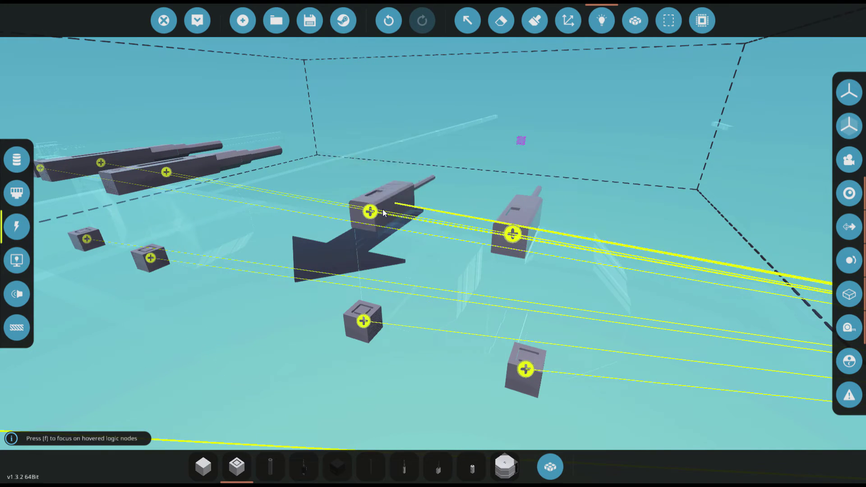
{"action": "key", "text": "w"}
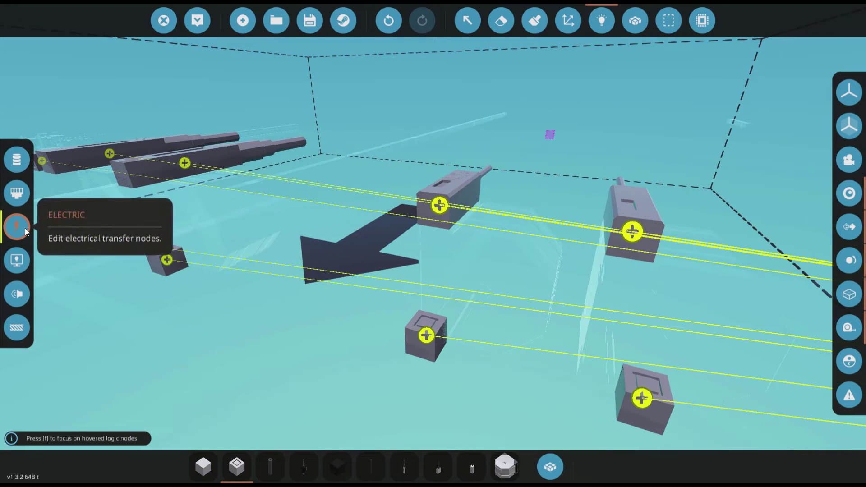
{"action": "left_click", "coordinate": [468, 20]}
{"action": "left_click", "coordinate": [464, 247]}
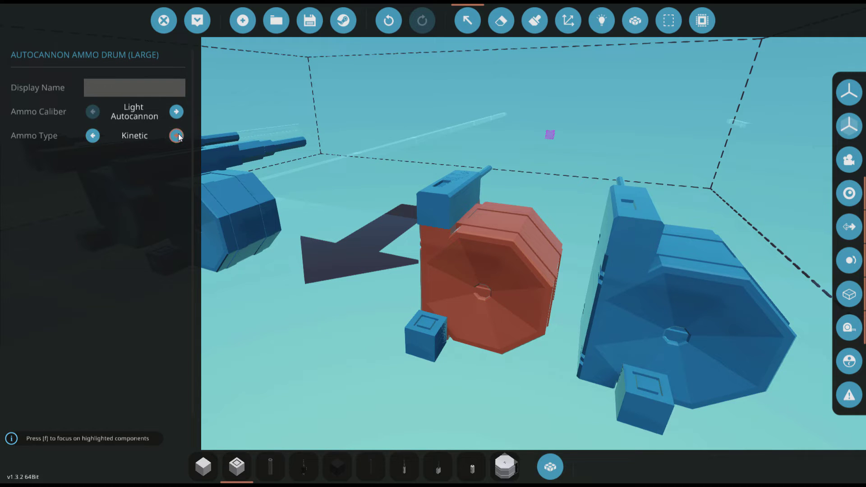
{"action": "left_click", "coordinate": [199, 17]}
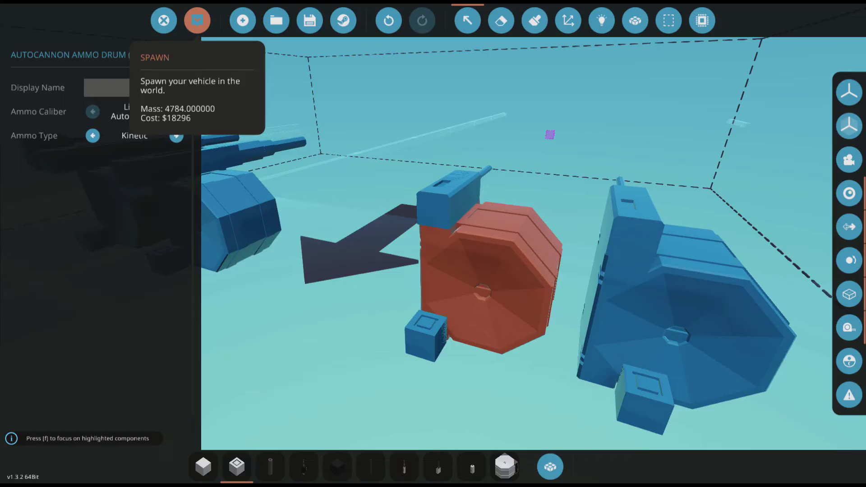
Step: Press the push buttons to fire both light autocannons, draining drums to 477 FRAG and 482 Kinetic
{"action": "key", "text": "w"}
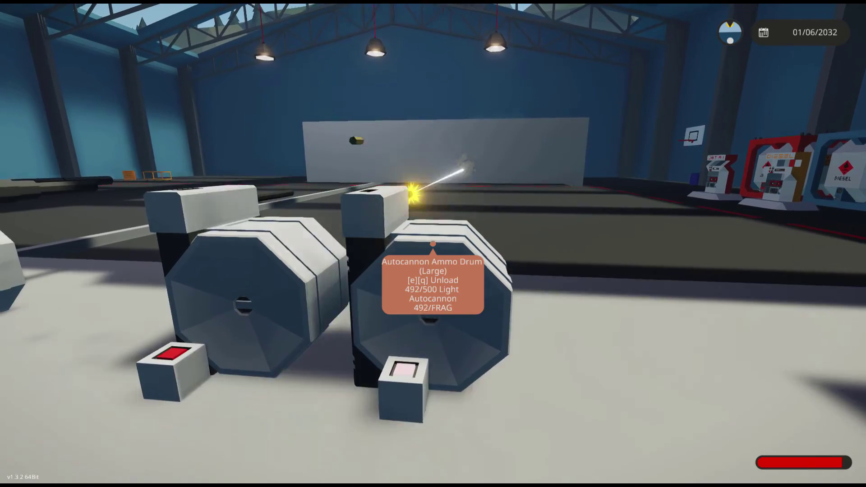
{"action": "key", "text": "s"}
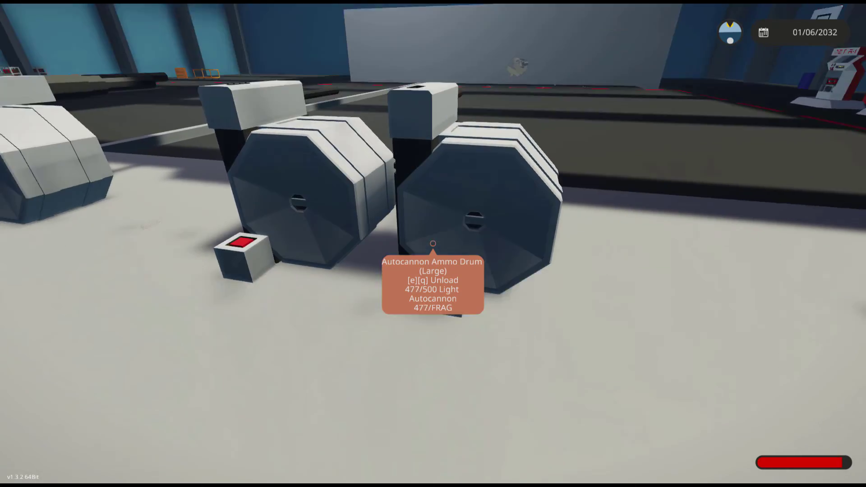
{"action": "key", "text": "e"}
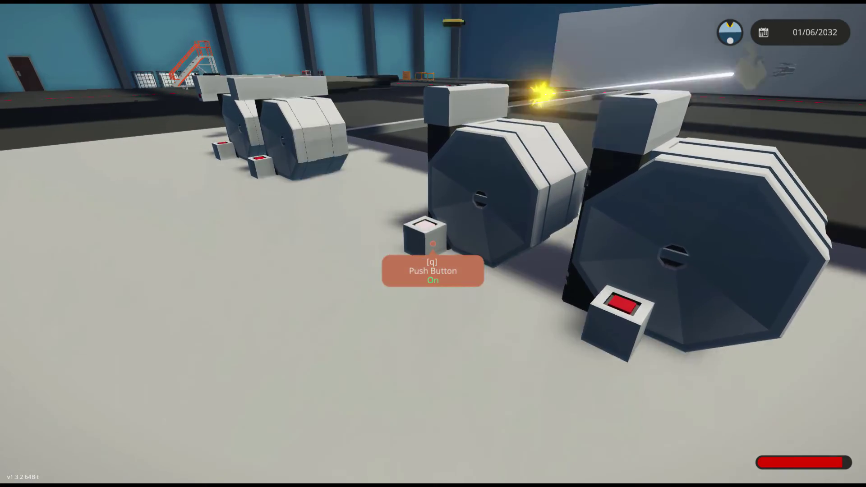
{"action": "key", "text": "s"}
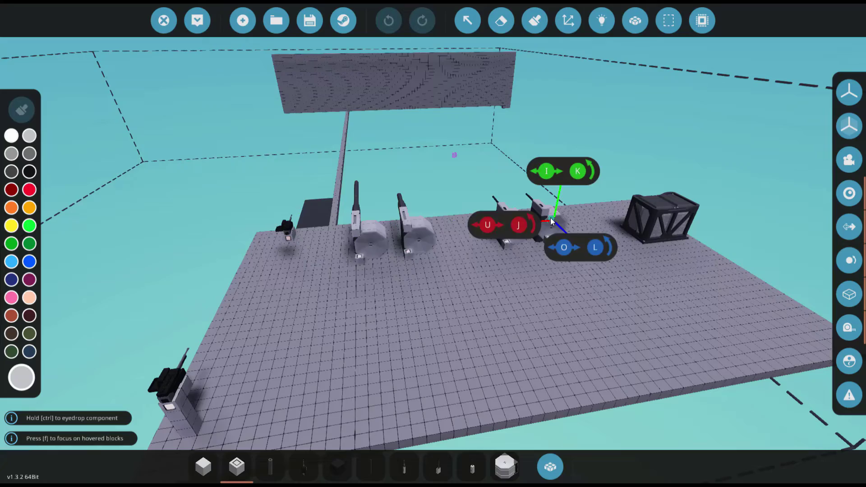
Step: Orbit the rig to inspect the four drum-fed autocannons and machine-gun pillar from every side
{"action": "scroll", "coordinate": [520, 232], "scroll_direction": "up", "scroll_amount": 1}
{"action": "key", "text": "a"}
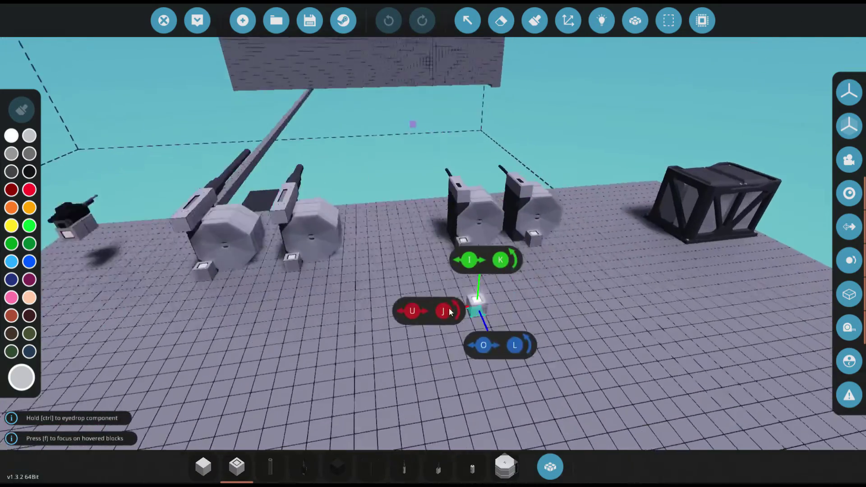
{"action": "key", "text": "s"}
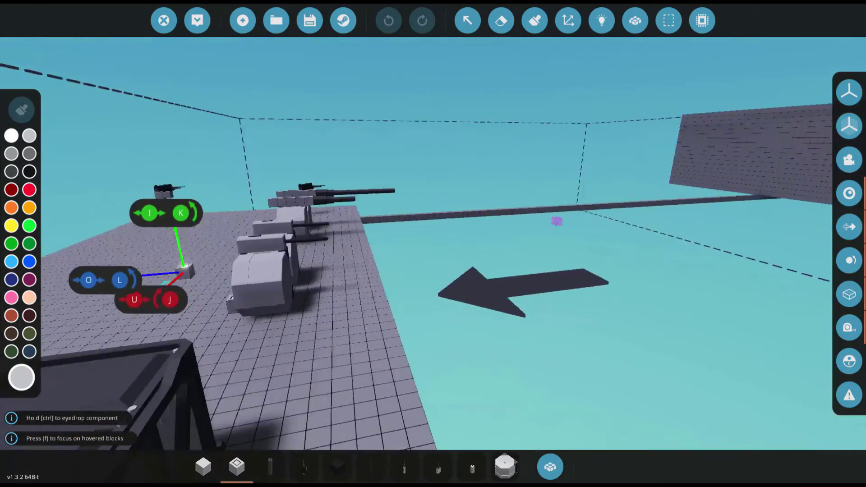
{"action": "key", "text": "a"}
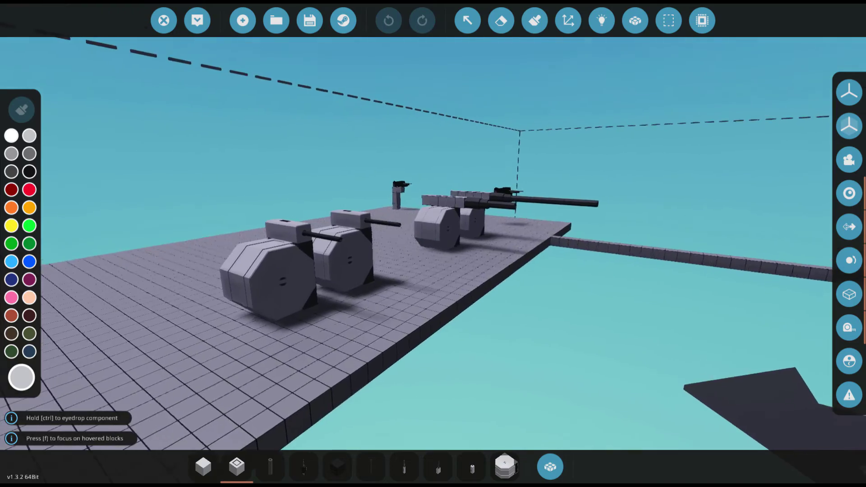
{"action": "key", "text": "a"}
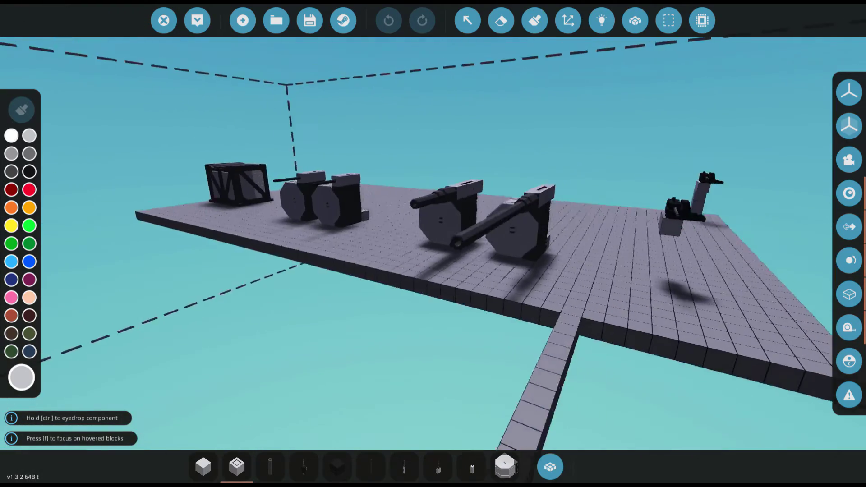
{"action": "key", "text": "a"}
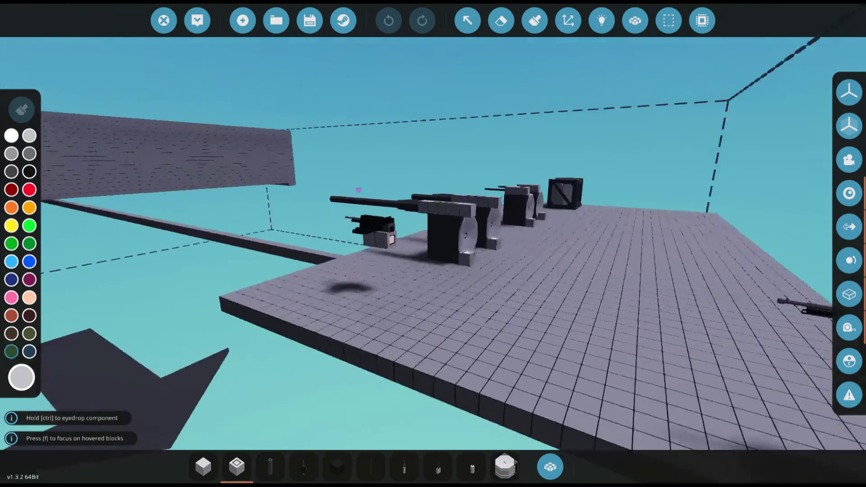
{"action": "key", "text": "a"}
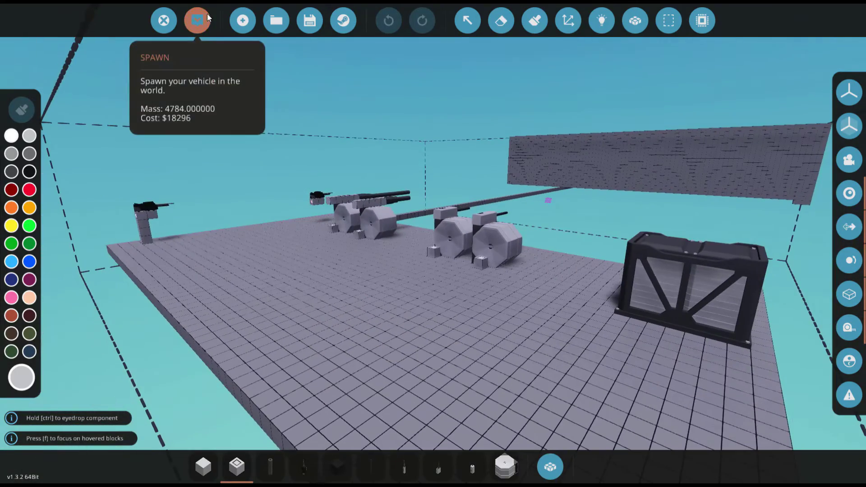
Step: Spawn the rig, walk to the machine gun's toggle button and switch it on to fire
{"action": "left_click", "coordinate": [207, 15]}
{"action": "key", "text": "w"}
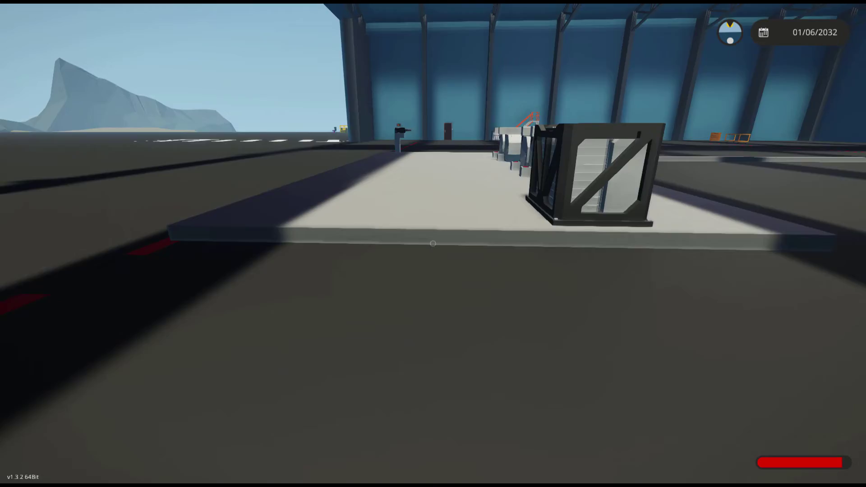
{"action": "key", "text": "w"}
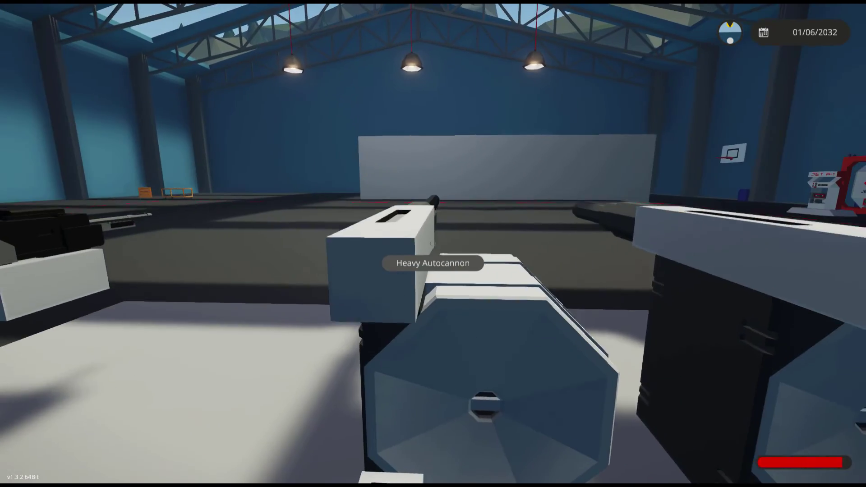
{"action": "key", "text": "s"}
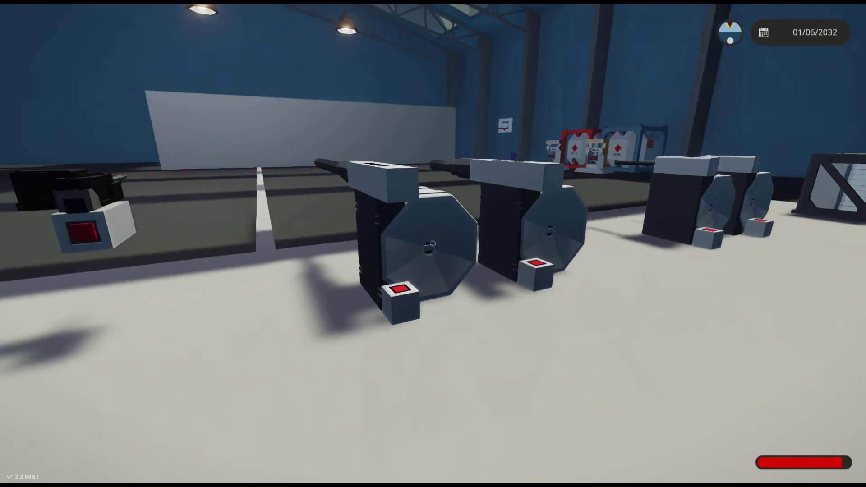
{"action": "key", "text": "w"}
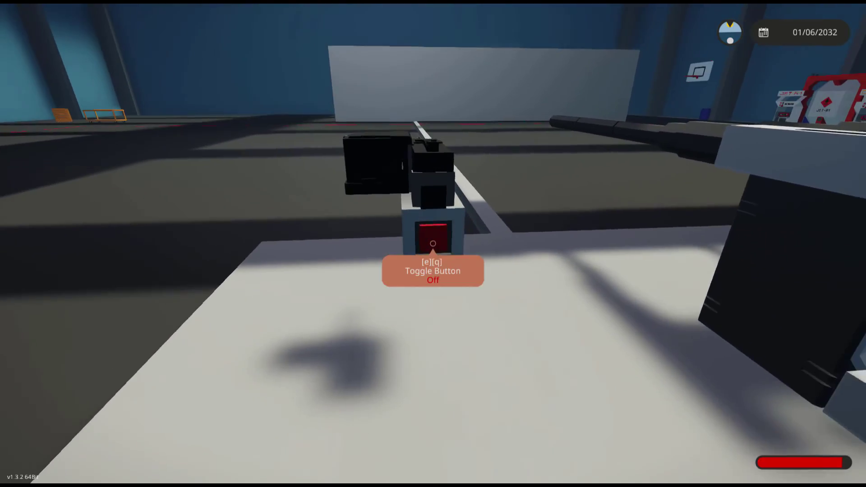
{"action": "key", "text": "s"}
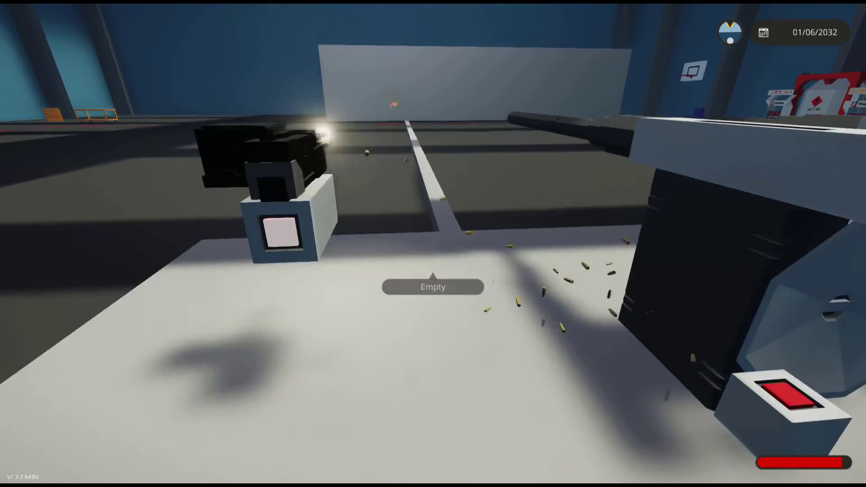
{"action": "key", "text": "s"}
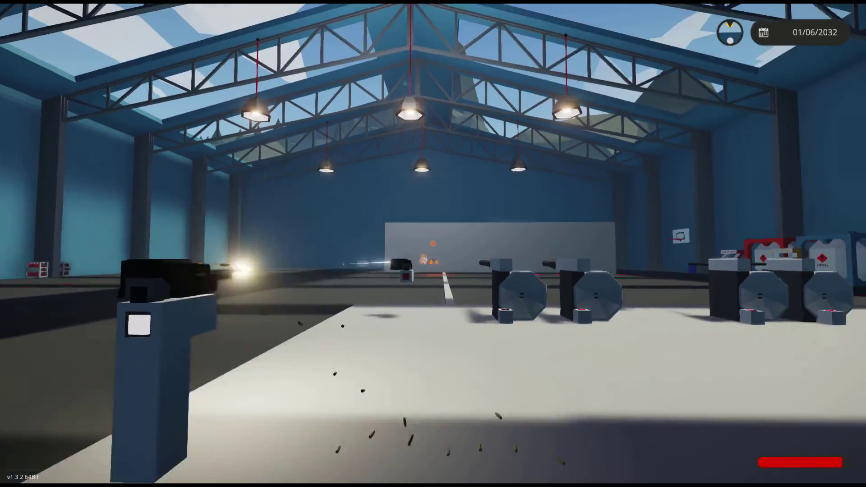
{"action": "key", "text": "w"}
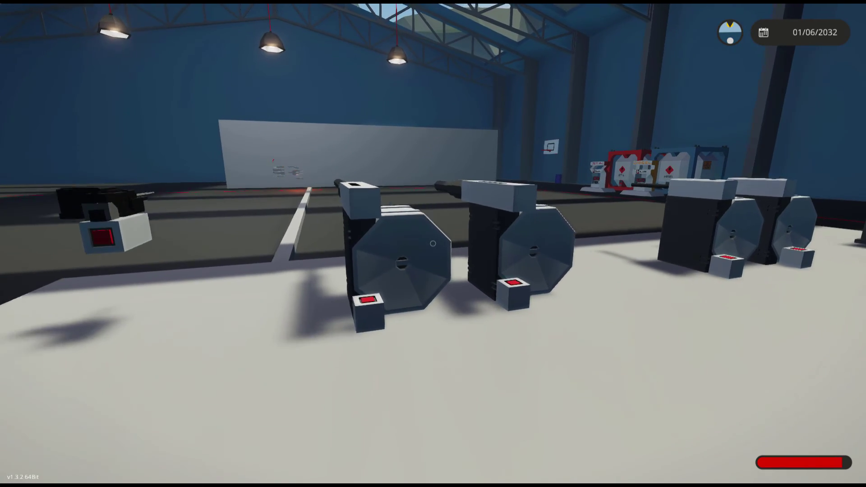
Step: Walk around the platform up to the target wall to inspect the scorch and impact marks
{"action": "key", "text": "s"}
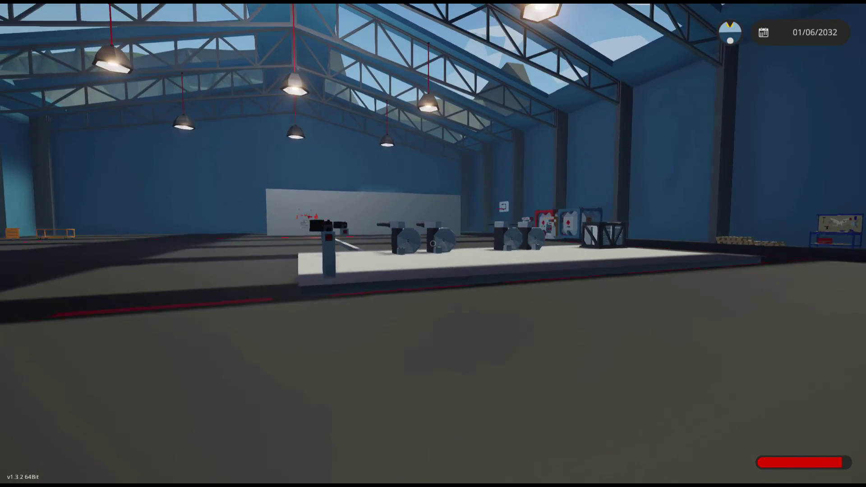
{"action": "key", "text": "w"}
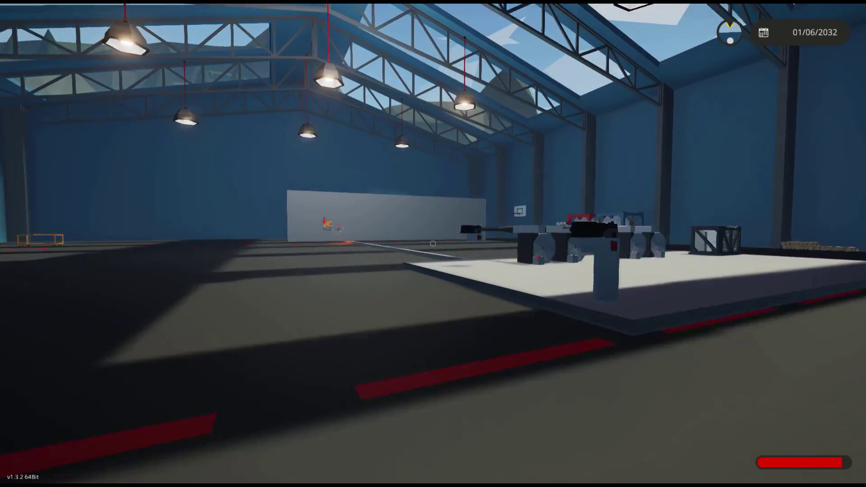
{"action": "key", "text": "w"}
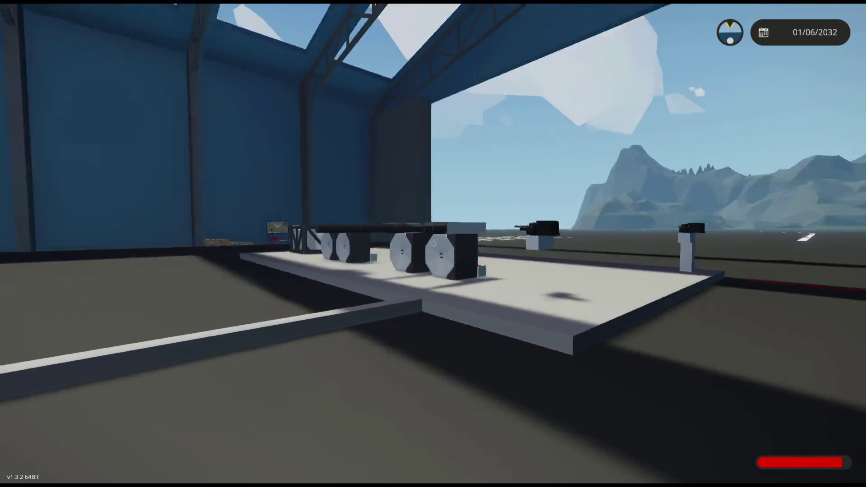
{"action": "key", "text": "s"}
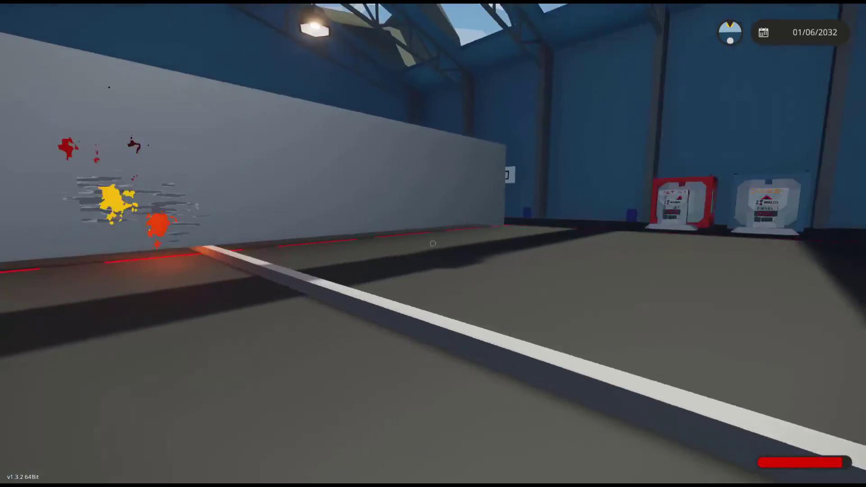
{"action": "key", "text": "w"}
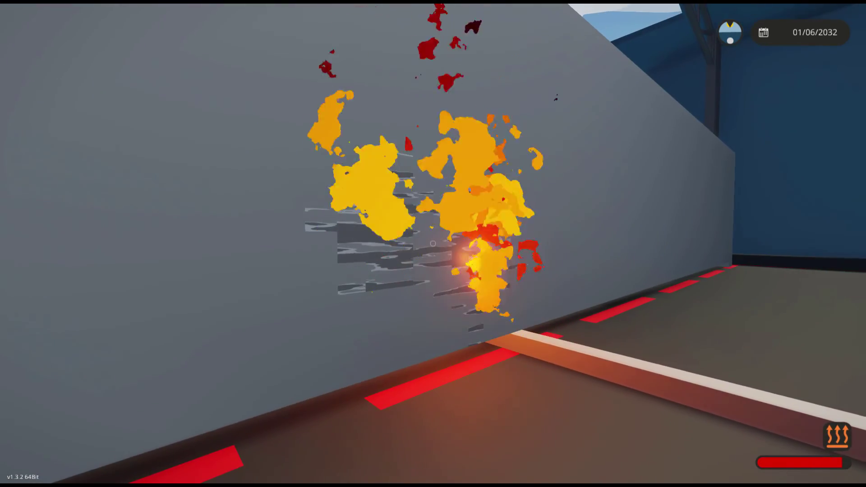